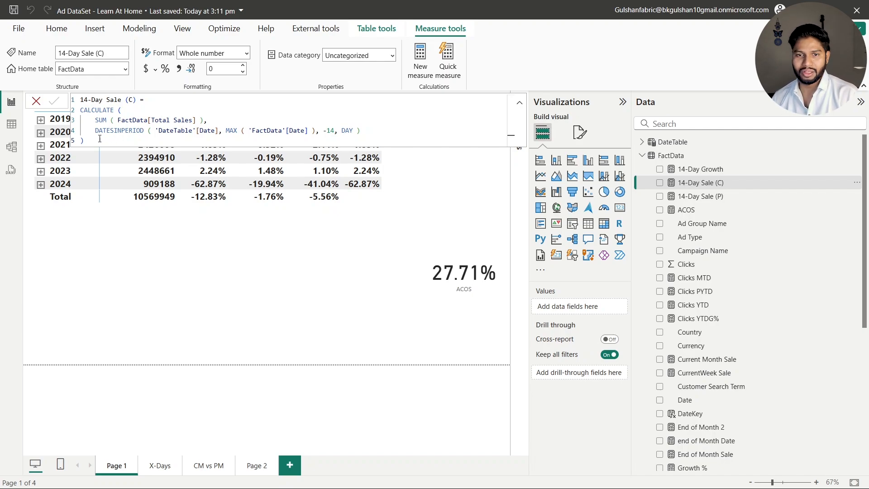
# Create a "90-Day Sale (C)" measure in FactData from a copy of the "14-Day Sale (C)" formula, with the DATESINPERIOD interval set to -90 days
pyautogui.moveTo(100, 138); pyautogui.dragTo(73, 97)
pyautogui.hotkey('ctrl', 'c')
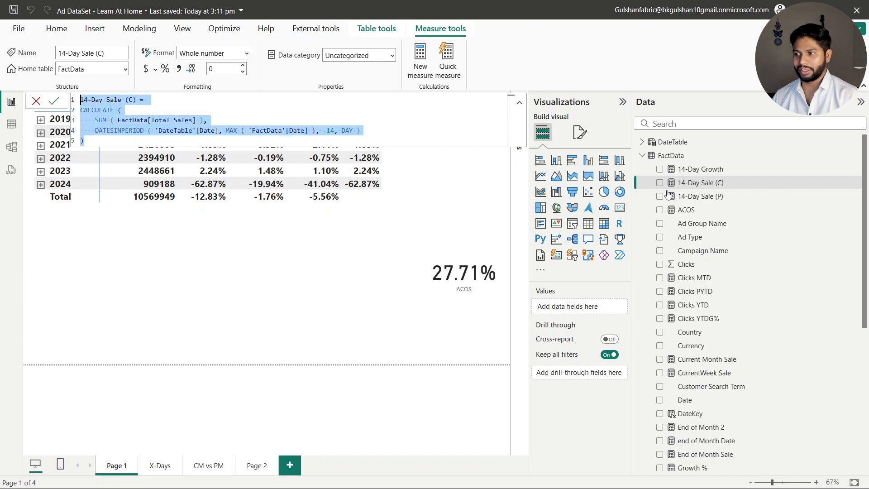
pyautogui.rightClick(692, 182)
pyautogui.click(714, 219)
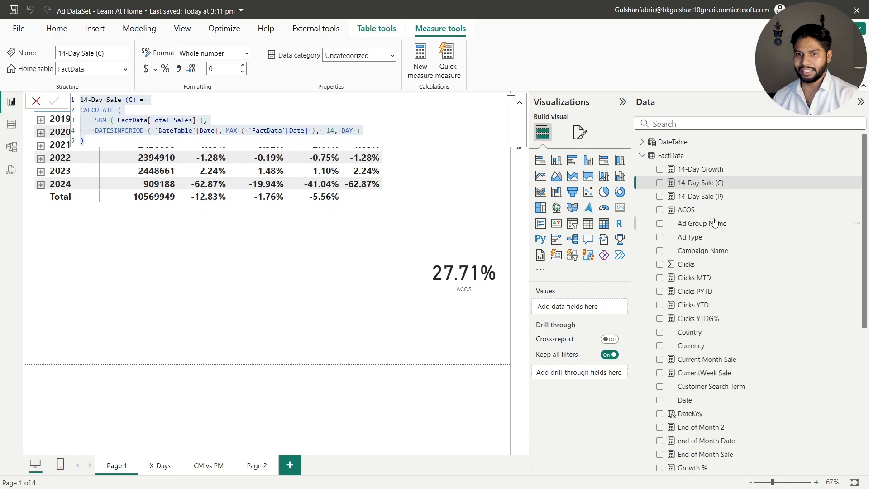
pyautogui.hotkey('ctrl', 'v')
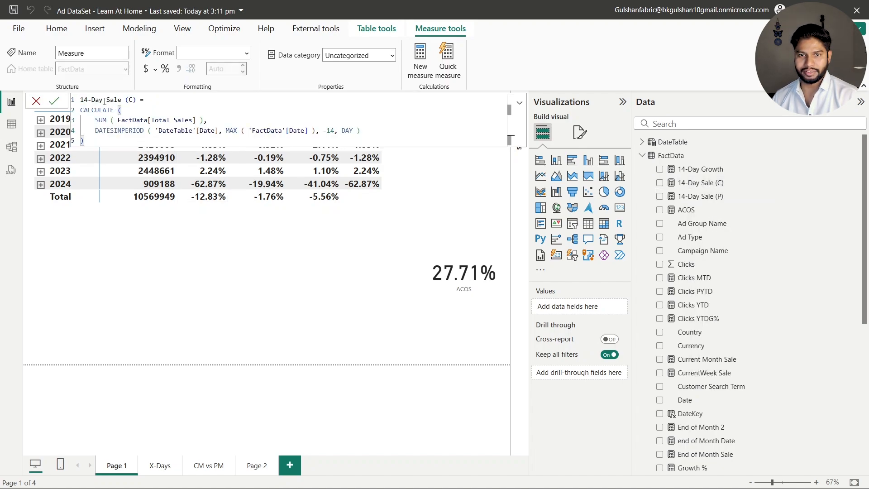
pyautogui.moveTo(92, 100); pyautogui.dragTo(78, 104)
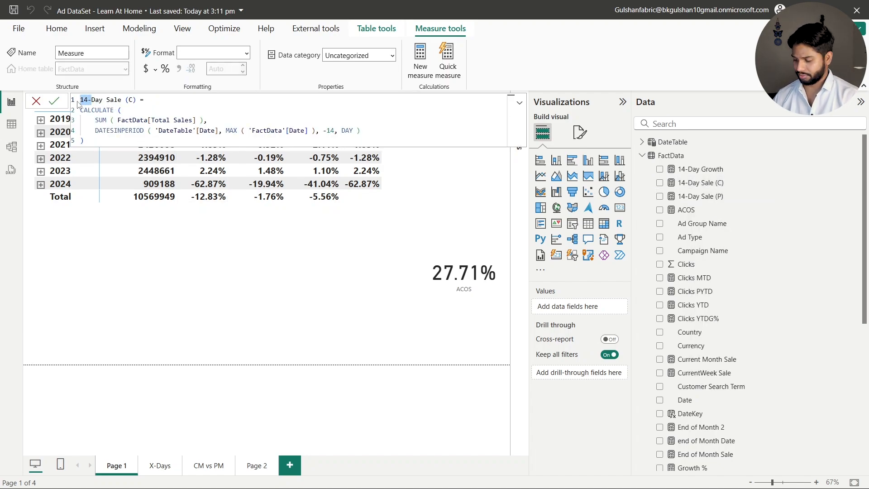
pyautogui.write('90-')
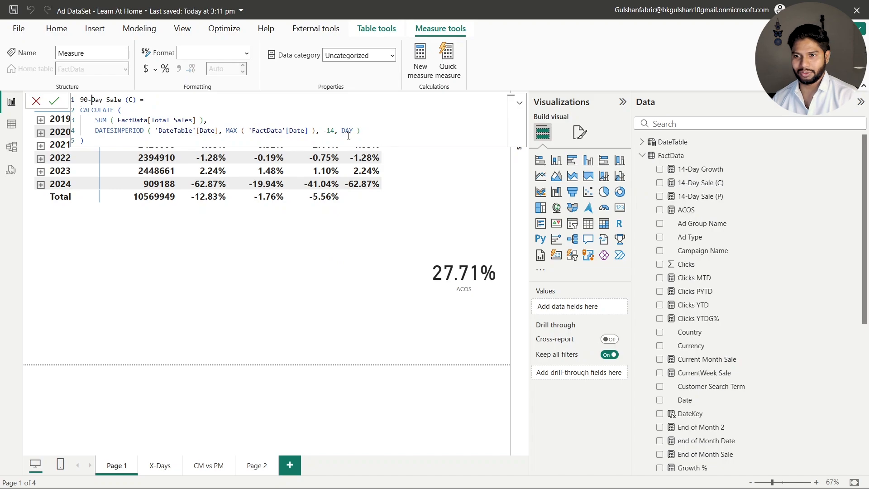
pyautogui.doubleClick(331, 130)
pyautogui.write('90')
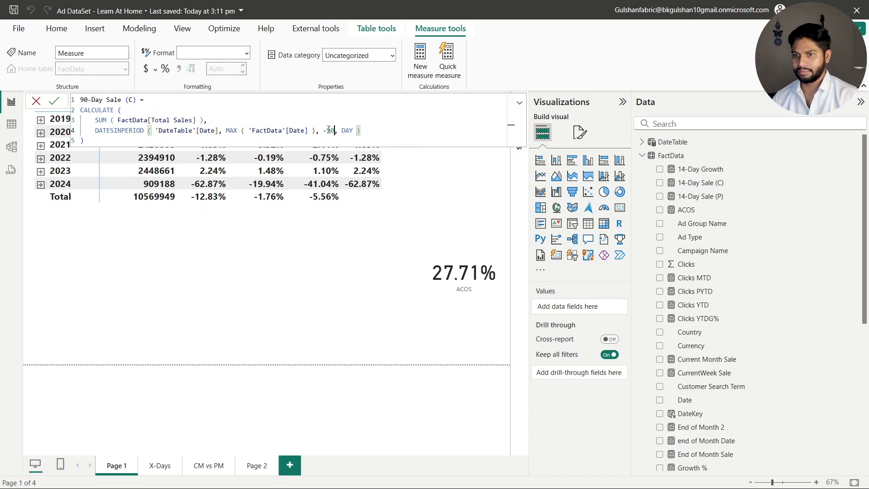
pyautogui.click(55, 101)
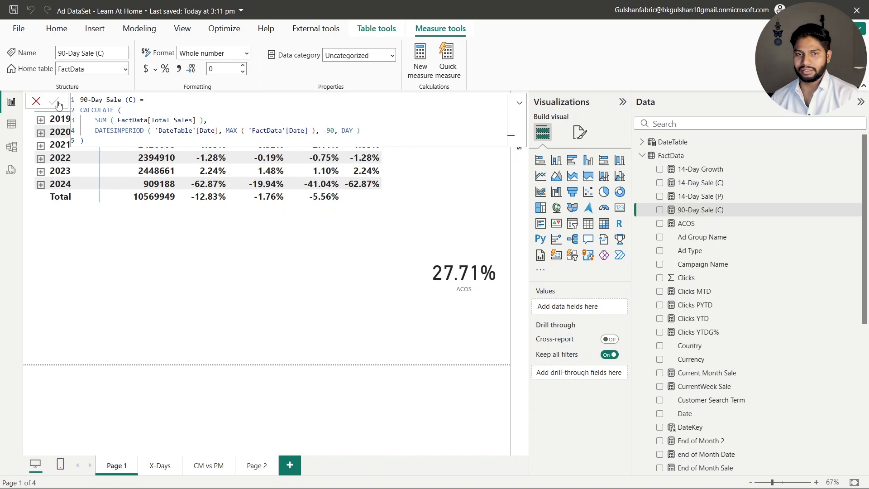
# Copy the "14-Day Sale (P)" formula into a new FactData measure and name it "90-Day Sale (P)"
pyautogui.click(692, 197)
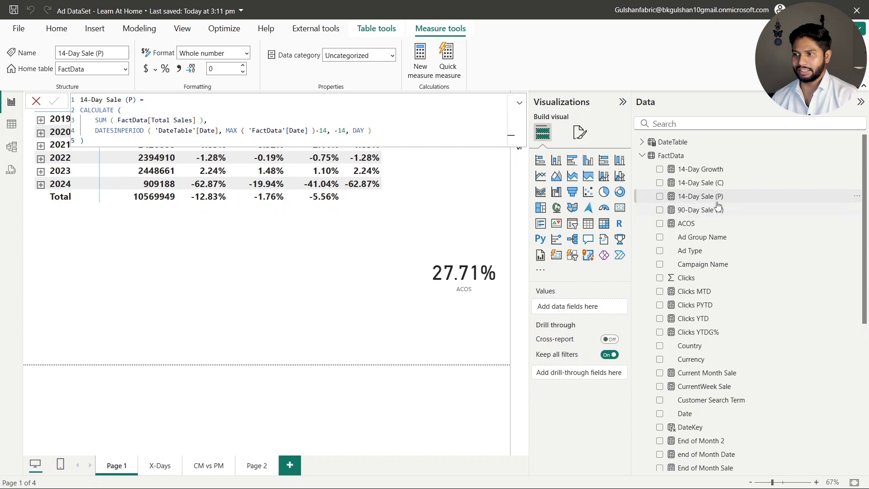
pyautogui.hotkey('ctrl', 'a')
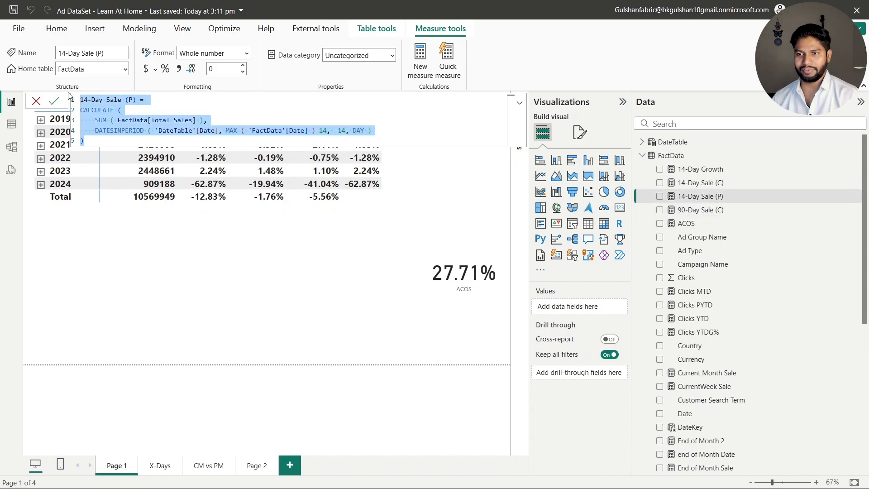
pyautogui.rightClick(715, 197)
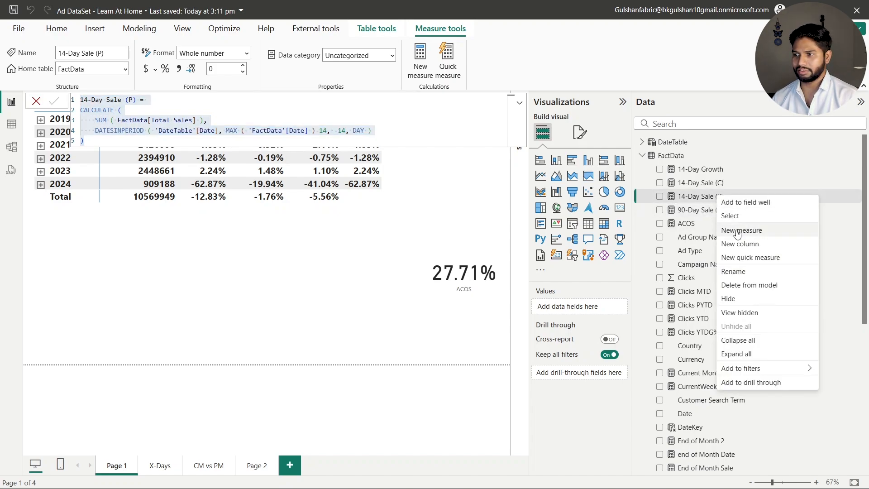
pyautogui.click(719, 230)
pyautogui.hotkey('ctrl', 'v')
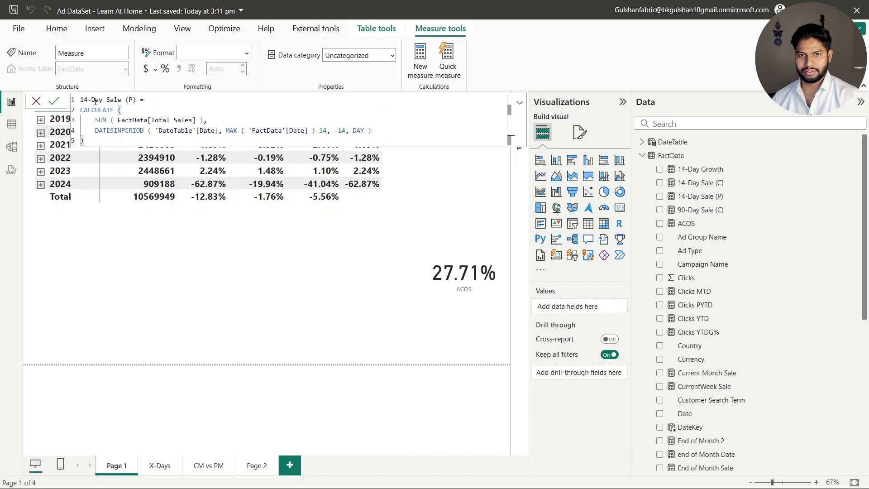
pyautogui.press('Right')
pyautogui.hotkey('shift', 'Left')
pyautogui.hotkey('shift', 'Left')
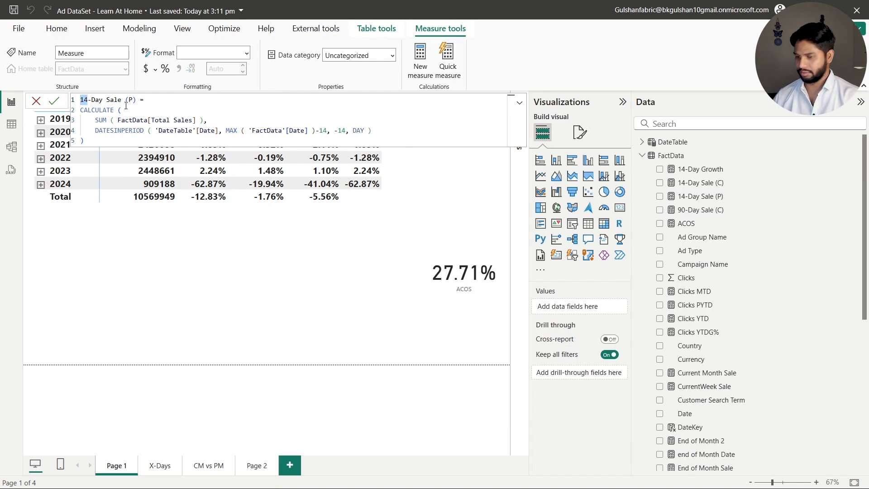
pyautogui.write('90')
# Set both the MAX date offset and the DATESINPERIOD interval to -90 in the 90-Day Sale (P) formula and commit it
pyautogui.click(329, 131)
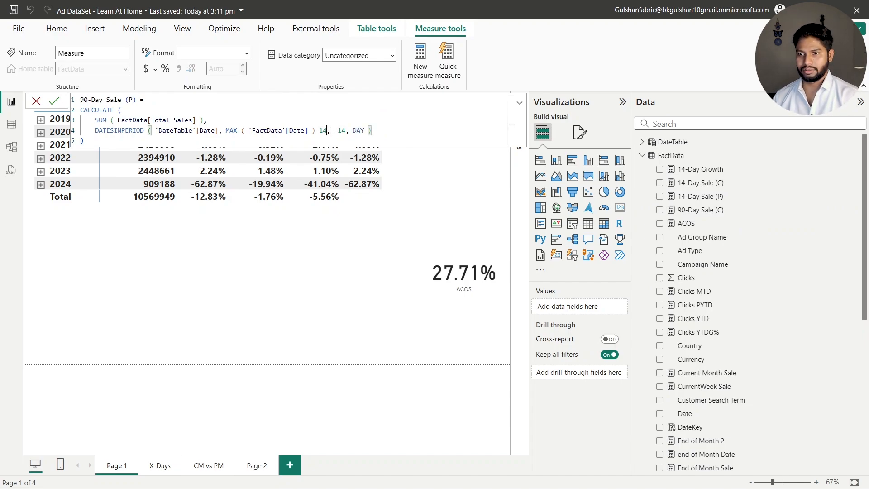
pyautogui.hotkey('shift', 'Left')
pyautogui.hotkey('shift', 'Left')
pyautogui.write('90')
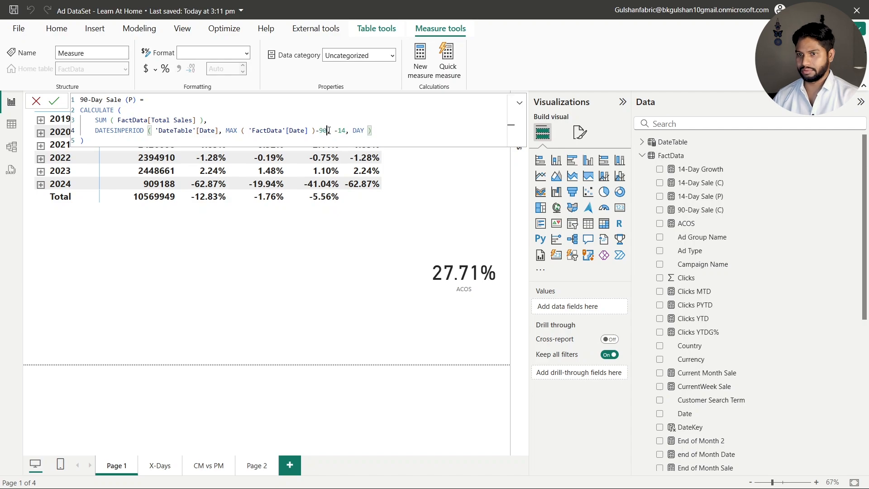
pyautogui.press('Right')
pyautogui.press('Right')
pyautogui.hotkey('shift', 'Right')
pyautogui.hotkey('shift', 'Right')
pyautogui.write('90')
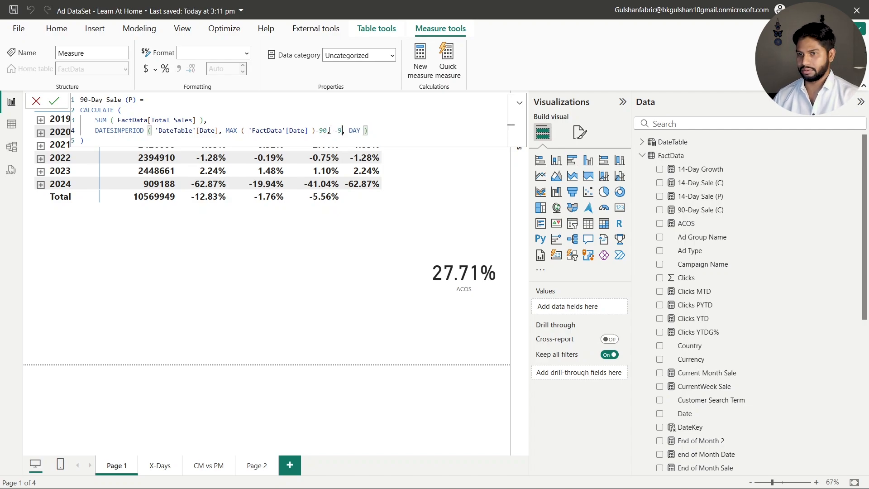
pyautogui.click(53, 101)
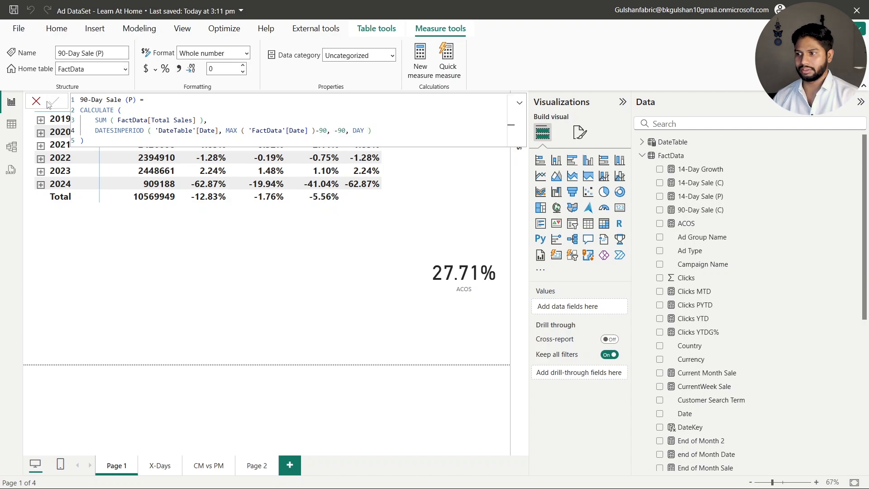
# Check the formulas of the 90-Day Sale (C) and 90-Day Sale (P) measures, then save the report
pyautogui.click(724, 215)
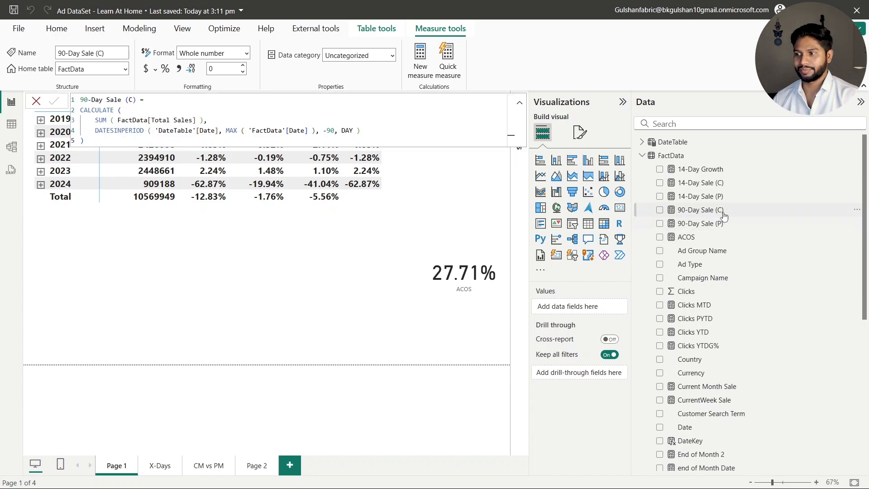
pyautogui.click(721, 223)
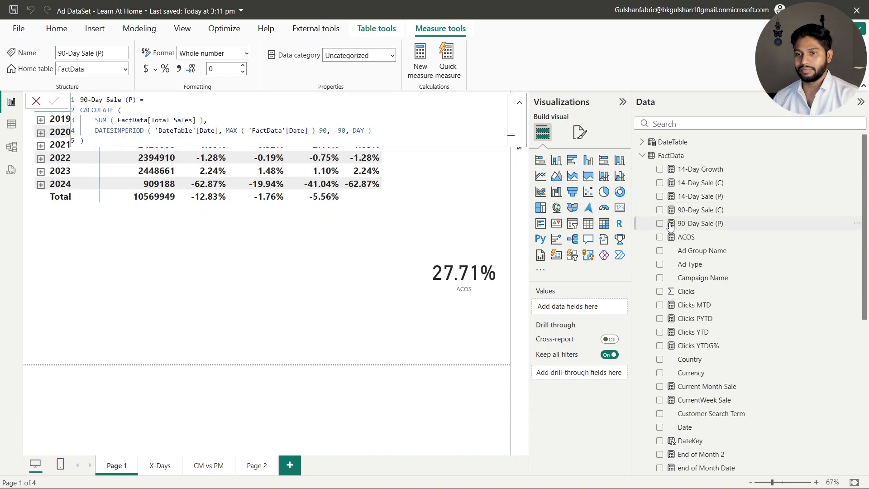
pyautogui.click(36, 101)
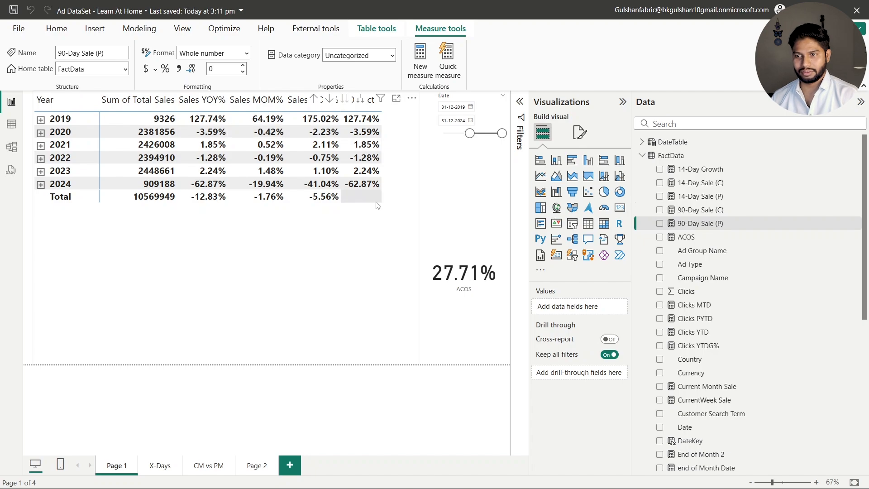
pyautogui.hotkey('ctrl', 's')
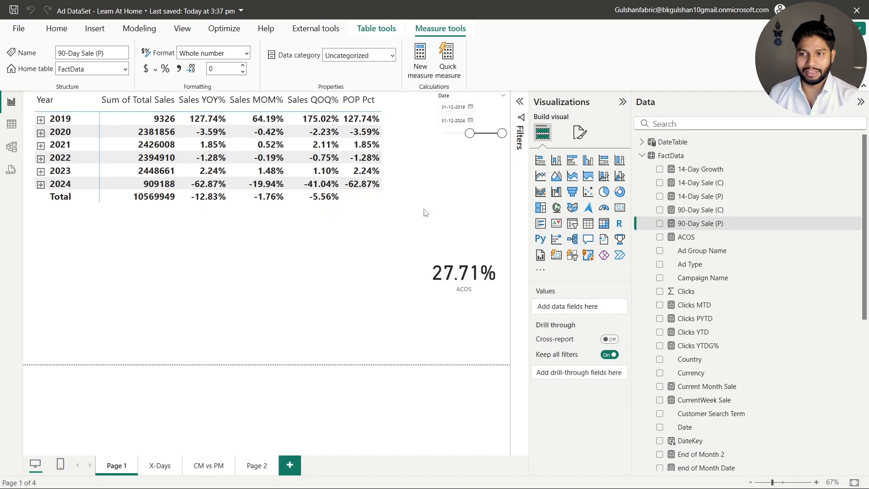
# Launch the ALM Toolkit external tool for the current report to bring up its source and target connection settings
pyautogui.click(56, 29)
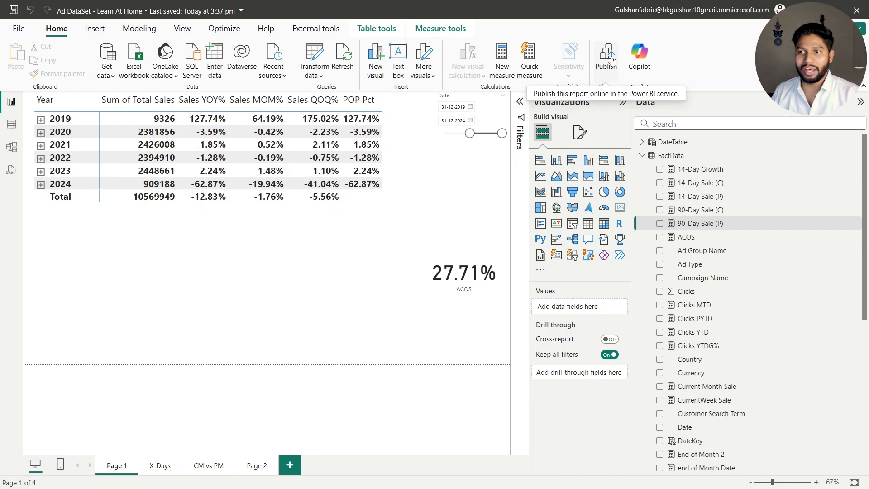
pyautogui.click(375, 29)
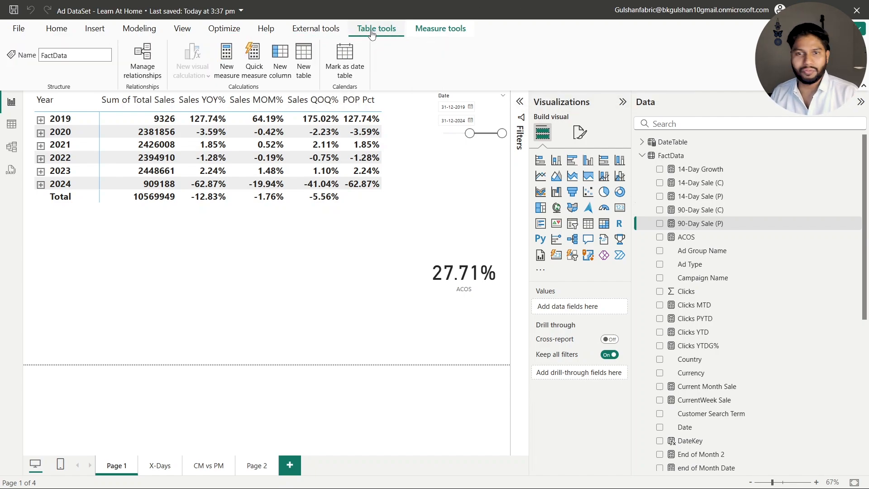
pyautogui.click(317, 30)
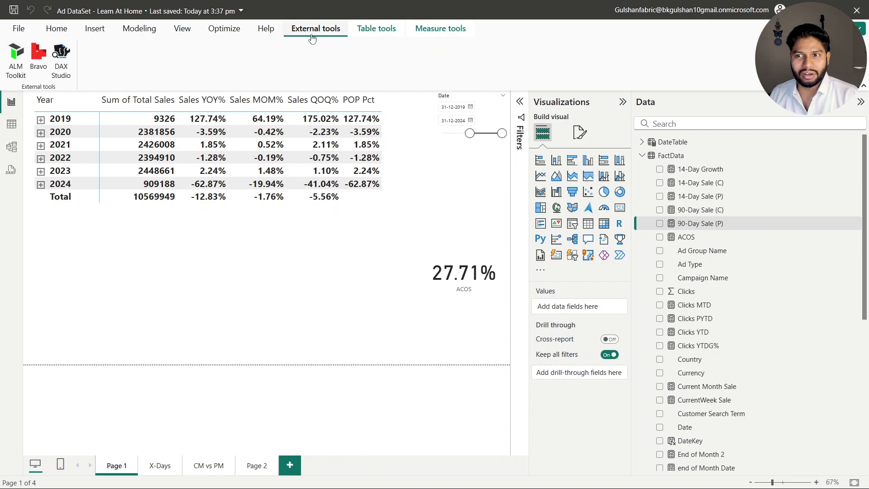
pyautogui.click(19, 62)
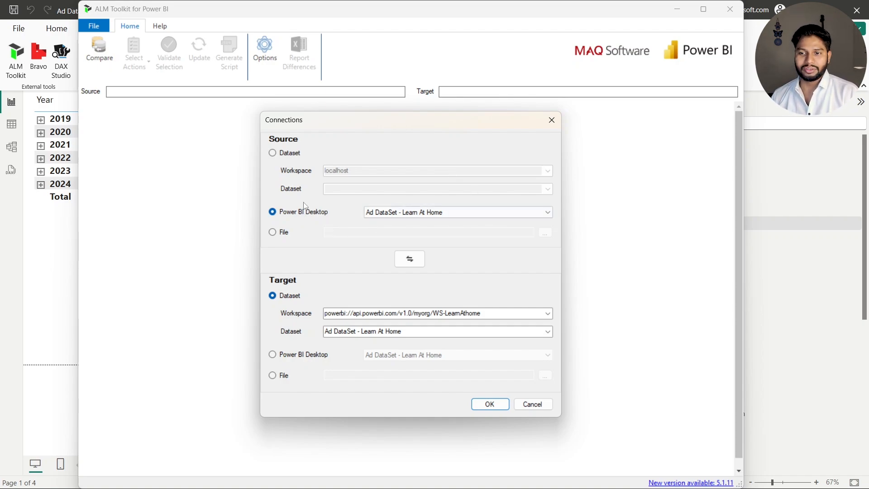
pyautogui.moveTo(382, 123); pyautogui.dragTo(374, 95)
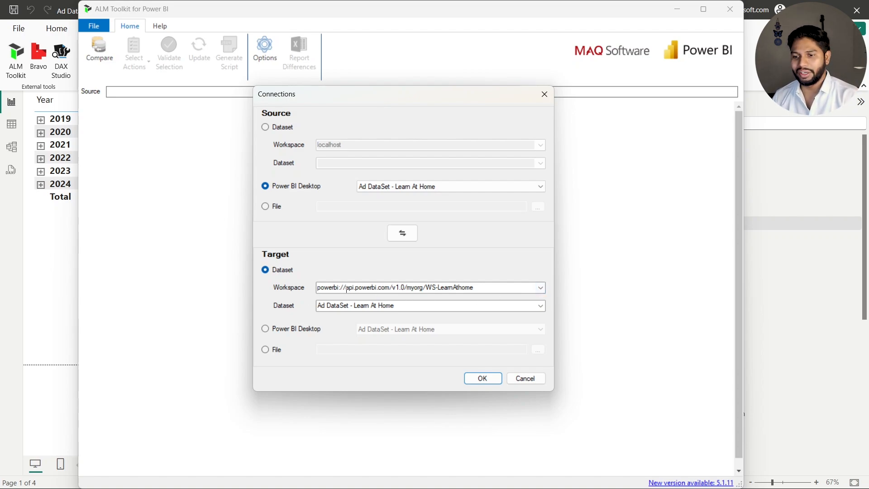
# Sign in with the Microsoft work account, choose "Ad DataSet - Learn At Home" in WS-LearnAthome as target dataset, and run the comparison
pyautogui.click(540, 306)
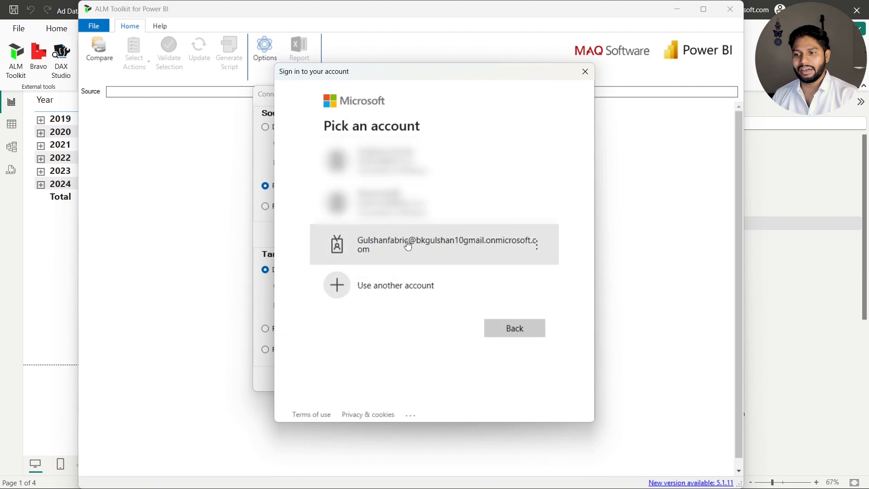
pyautogui.click(406, 241)
pyautogui.click(506, 228)
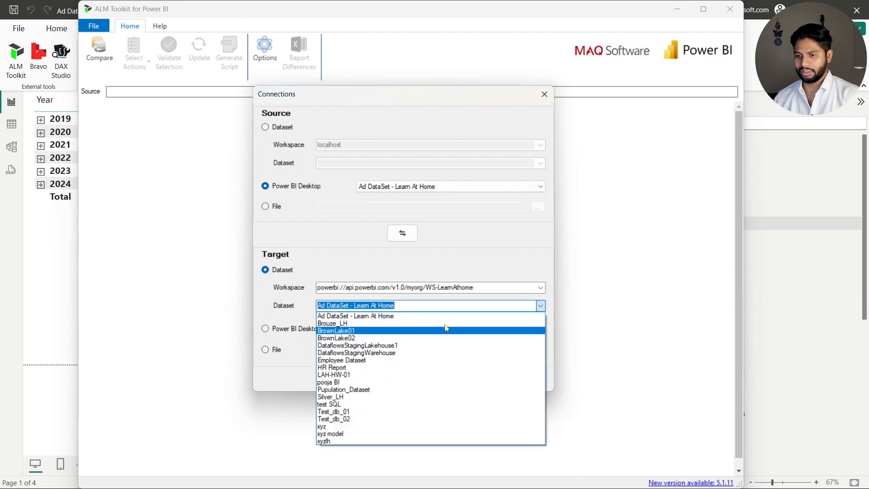
pyautogui.click(448, 316)
pyautogui.click(481, 376)
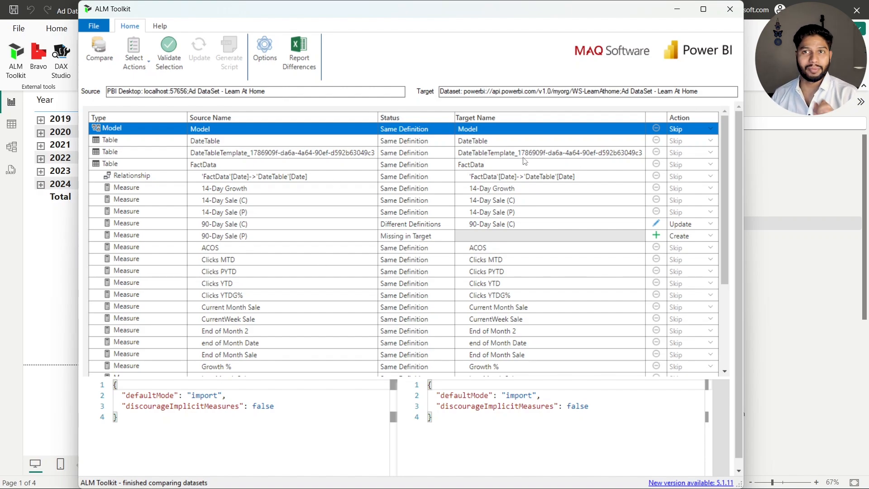
# Maximize the comparison window and look through the status and proposed action of each model object
pyautogui.click(703, 9)
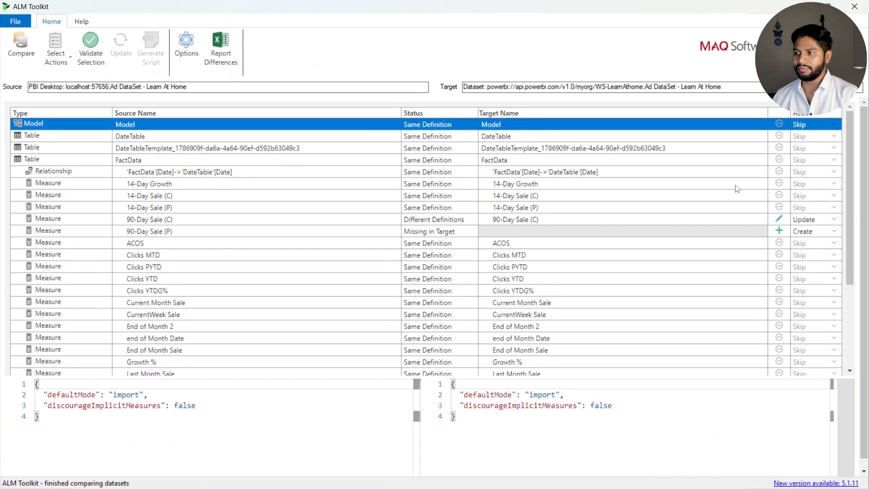
pyautogui.scroll(-3, 606, 192)
pyautogui.scroll(3, 609, 191)
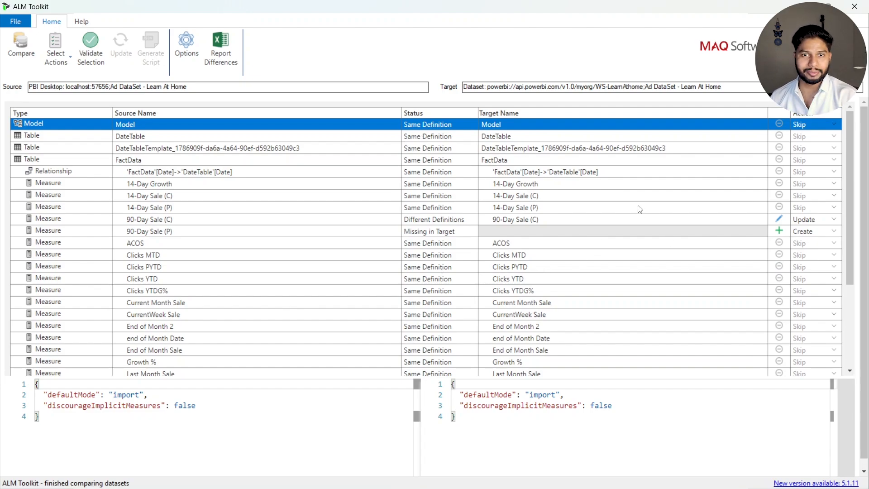
pyautogui.click(21, 24)
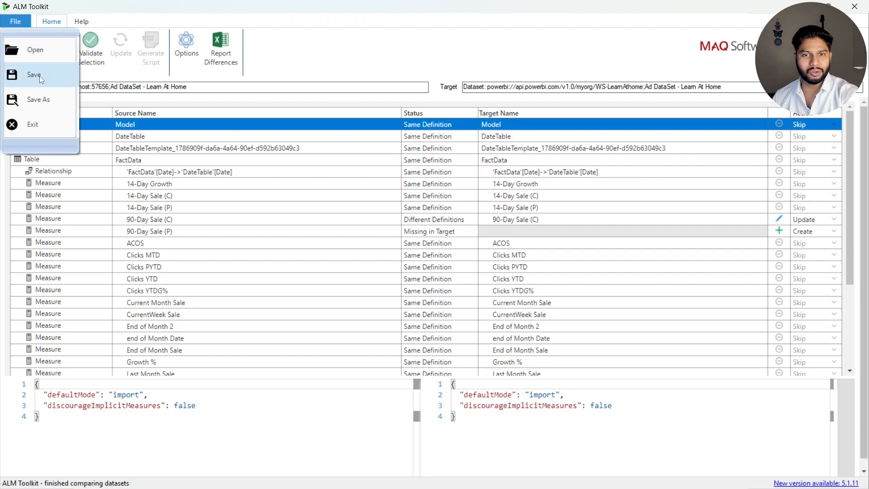
pyautogui.click(329, 60)
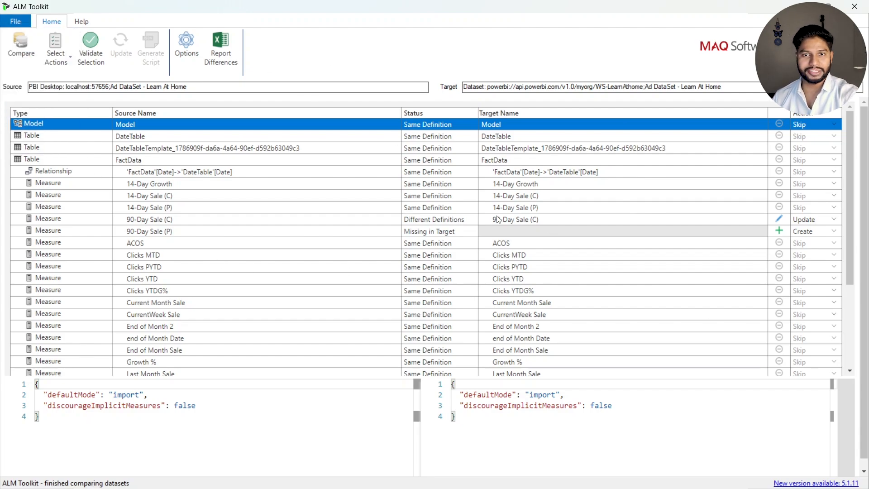
# Swap the source and target connections so the WS-LearnAthome dataset is compared against the Power BI Desktop model, and rerun the comparison
pyautogui.click(16, 51)
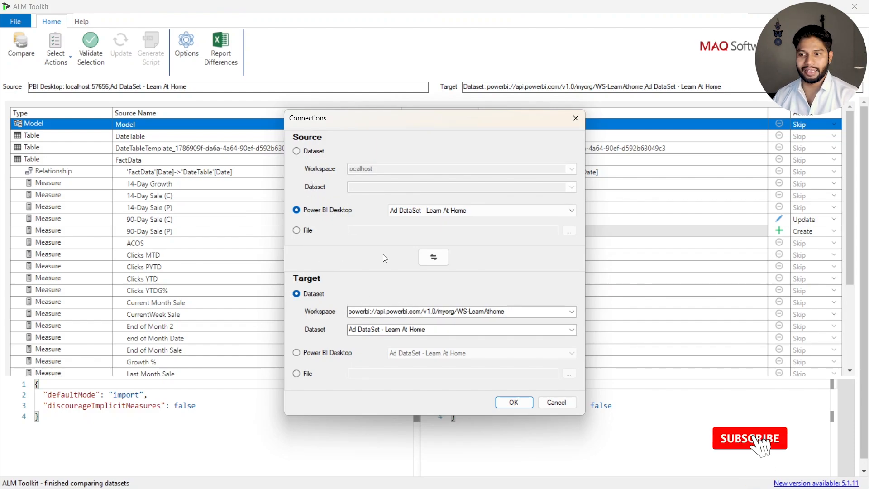
pyautogui.click(438, 259)
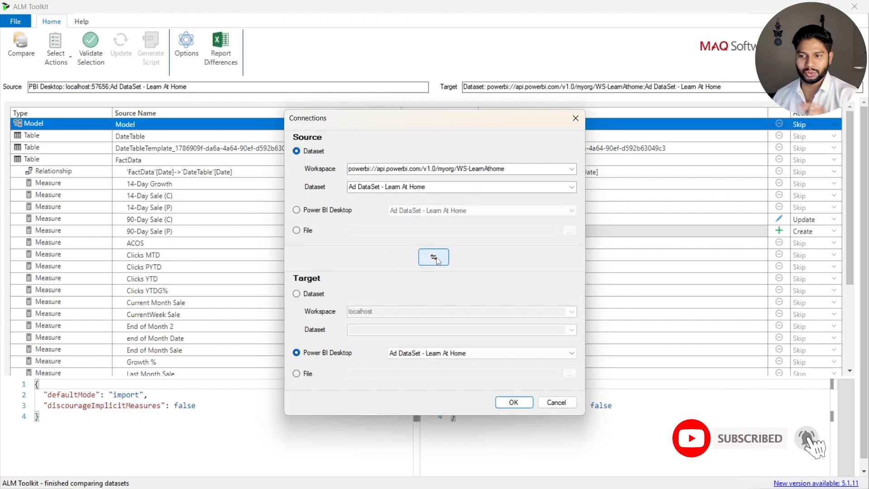
pyautogui.click(513, 403)
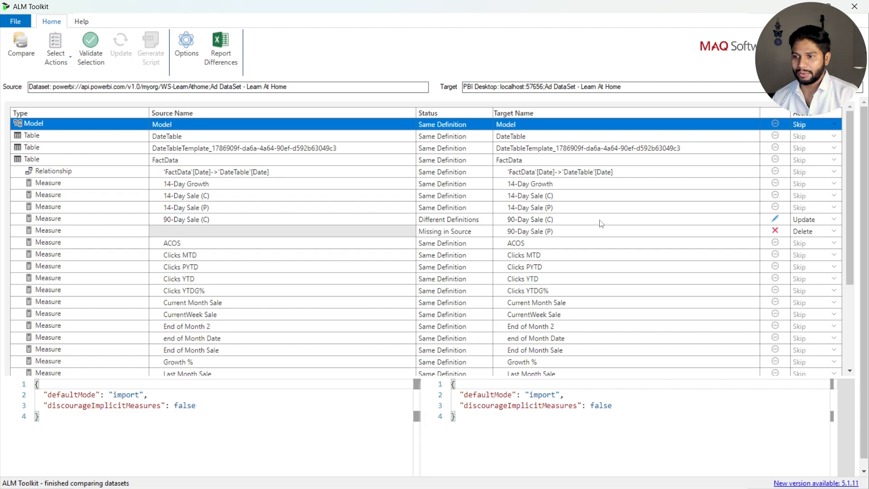
# Inspect the 90-Day Sale (P) measure's definition, swap the connections so Power BI Desktop is source and WS-LearnAthome is target, and rerun the comparison
pyautogui.click(498, 234)
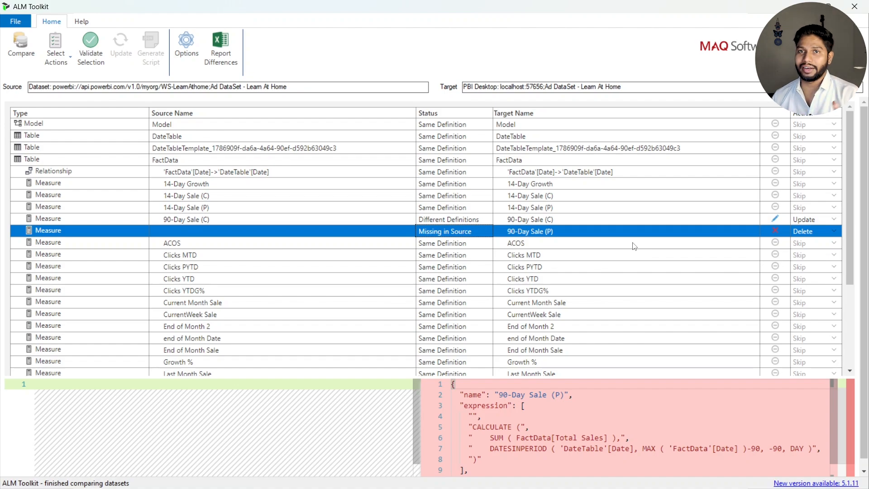
pyautogui.click(16, 44)
pyautogui.click(432, 257)
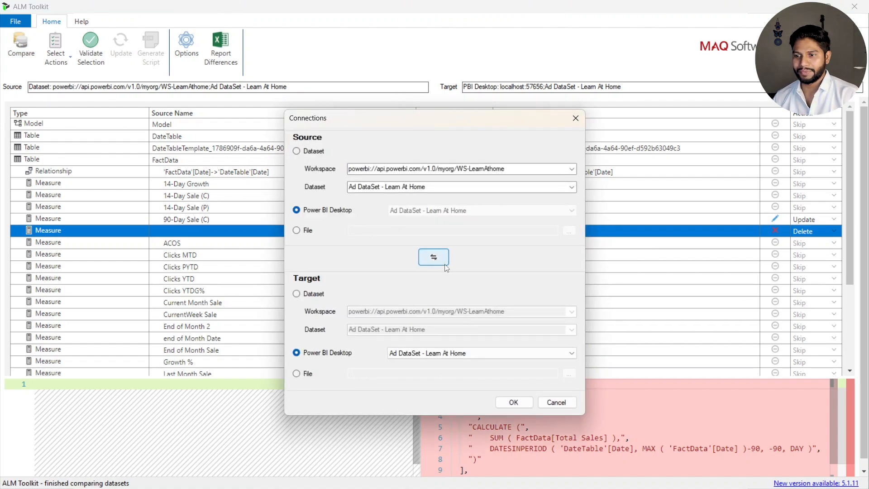
pyautogui.click(506, 395)
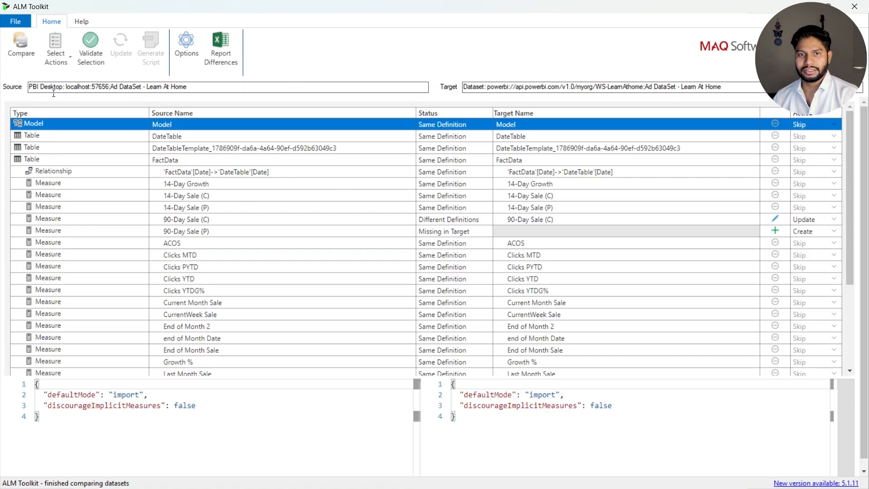
# Hide the skipped objects with the same definition and examine the source and target definitions of 90-Day Sale (C) and 90-Day Sale (P)
pyautogui.click(63, 51)
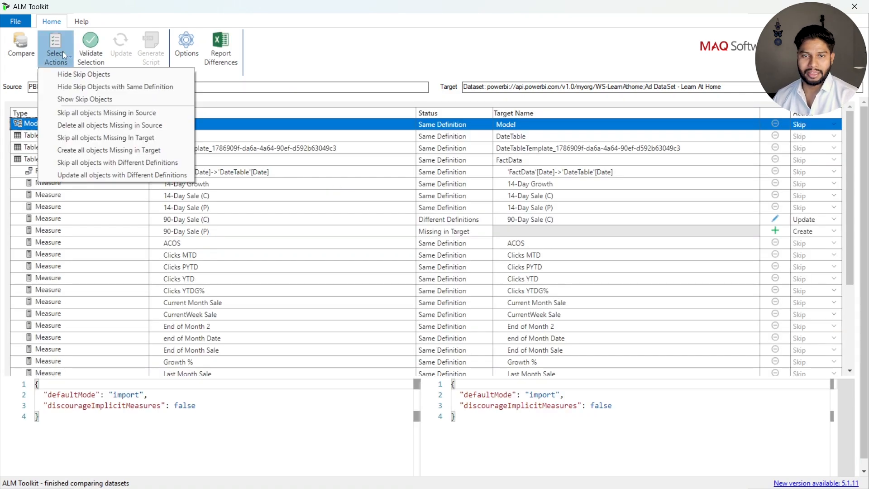
pyautogui.click(115, 86)
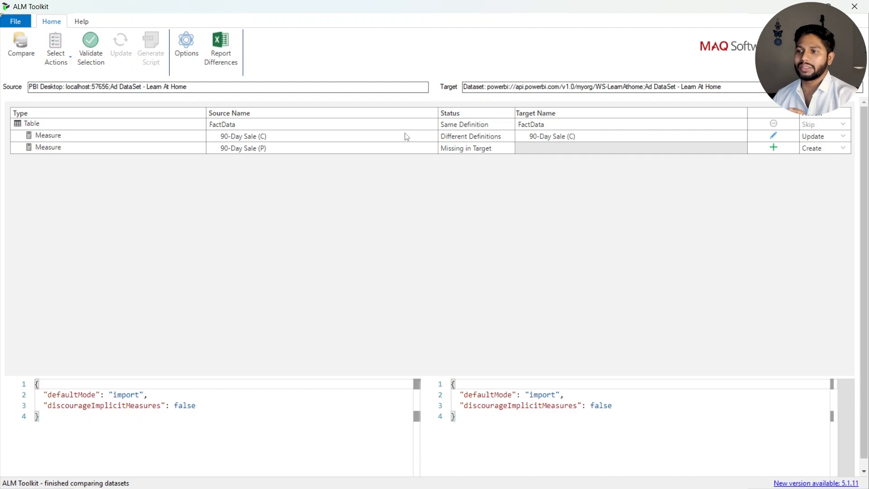
pyautogui.click(354, 140)
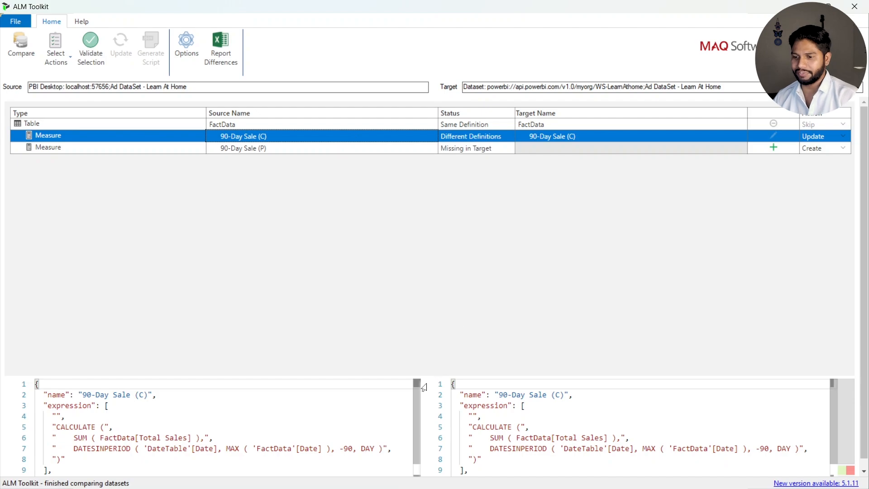
pyautogui.moveTo(436, 376); pyautogui.dragTo(446, 216)
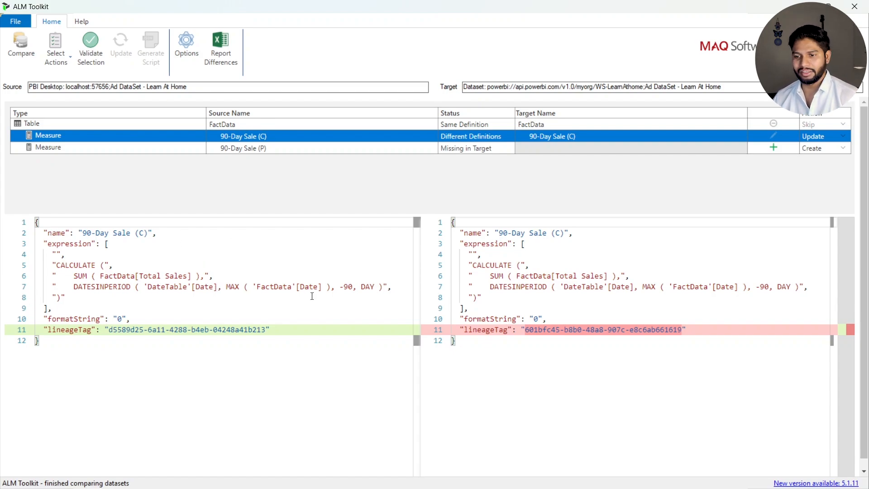
pyautogui.click(330, 148)
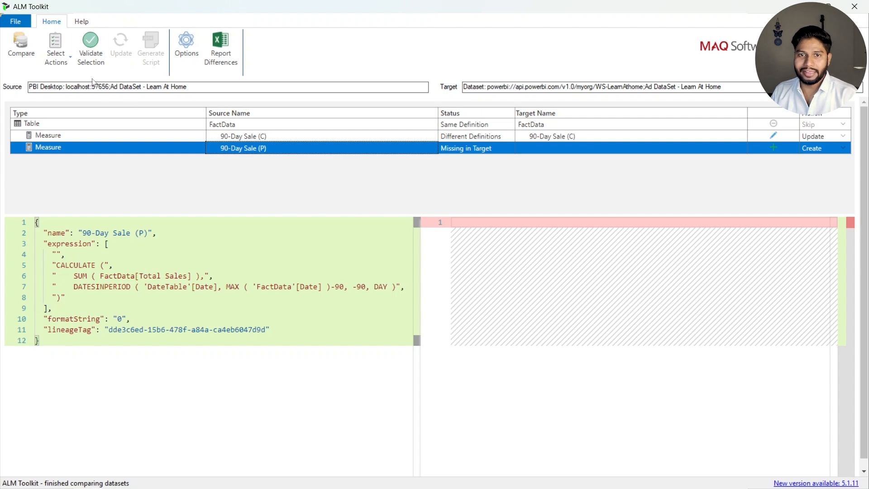
# Validate the selected create and update actions, review the messages for both 90-Day Sale measures, and close the warning list
pyautogui.click(91, 48)
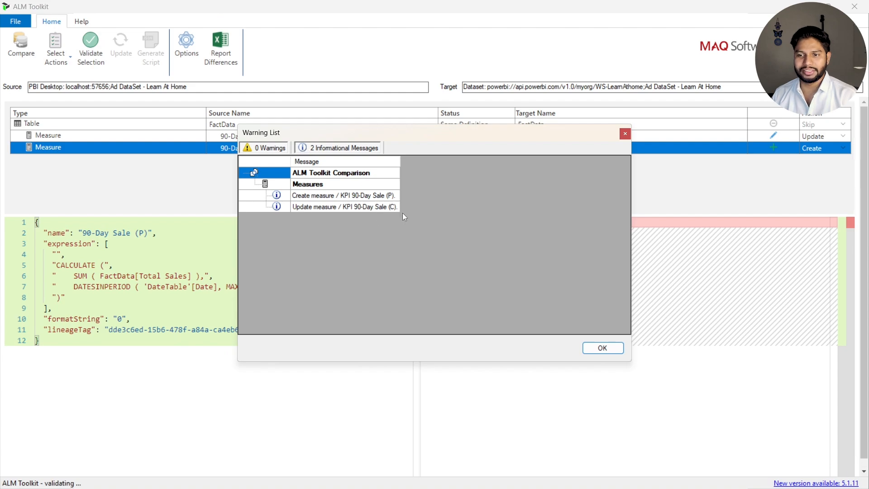
pyautogui.click(331, 195)
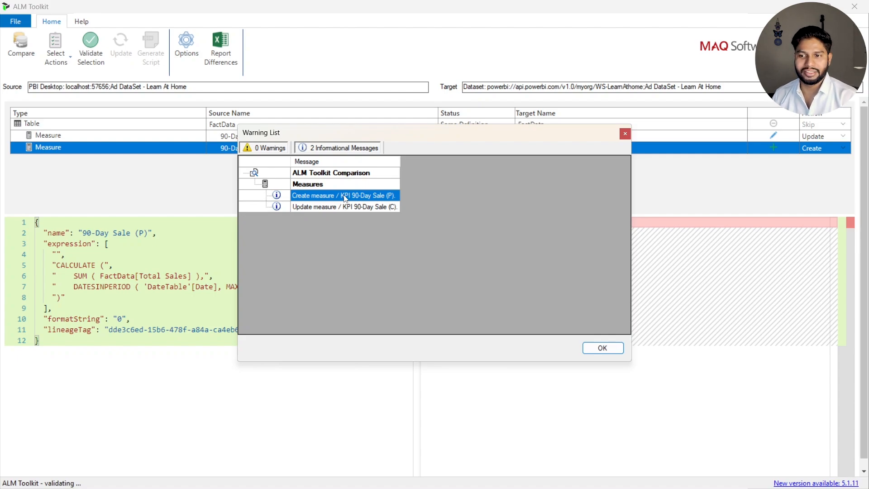
pyautogui.click(340, 208)
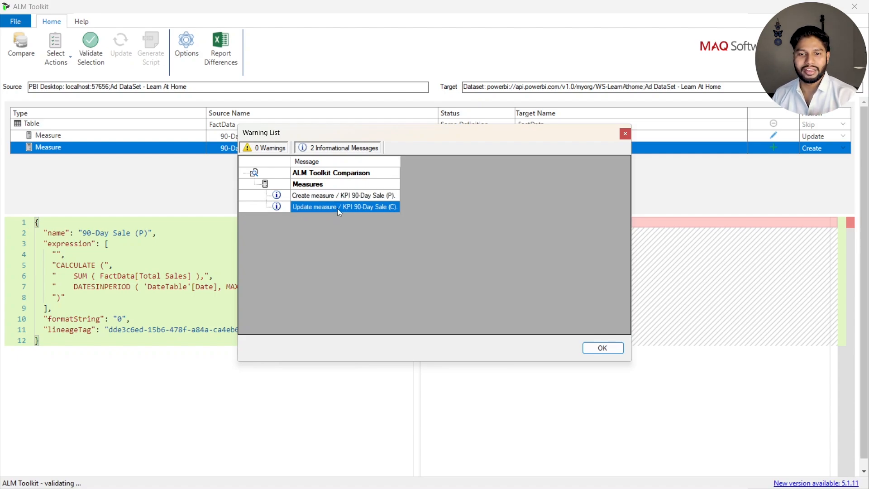
pyautogui.click(598, 347)
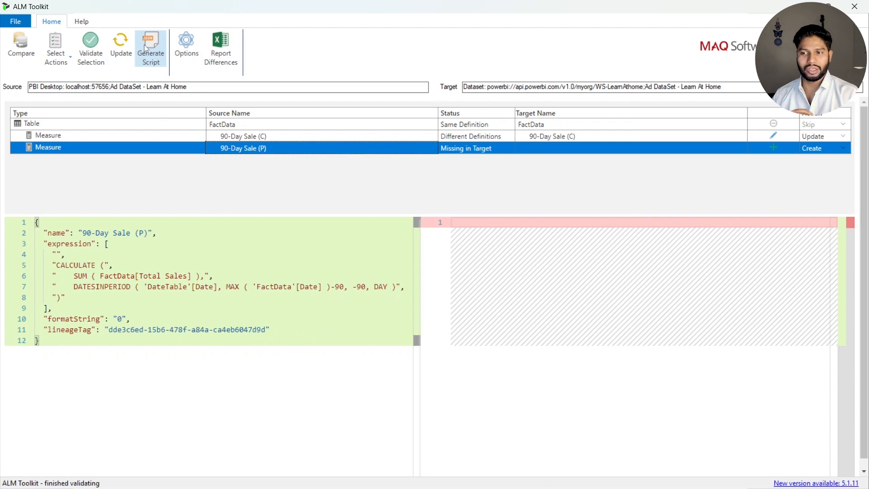
# Deploy the validated measure changes to the target dataset and refresh the comparison once the deployment has finished
pyautogui.click(121, 49)
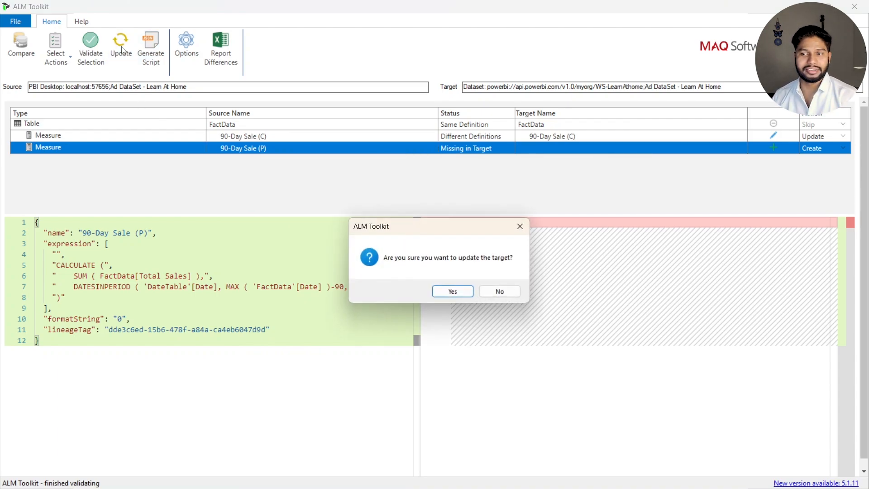
pyautogui.click(453, 292)
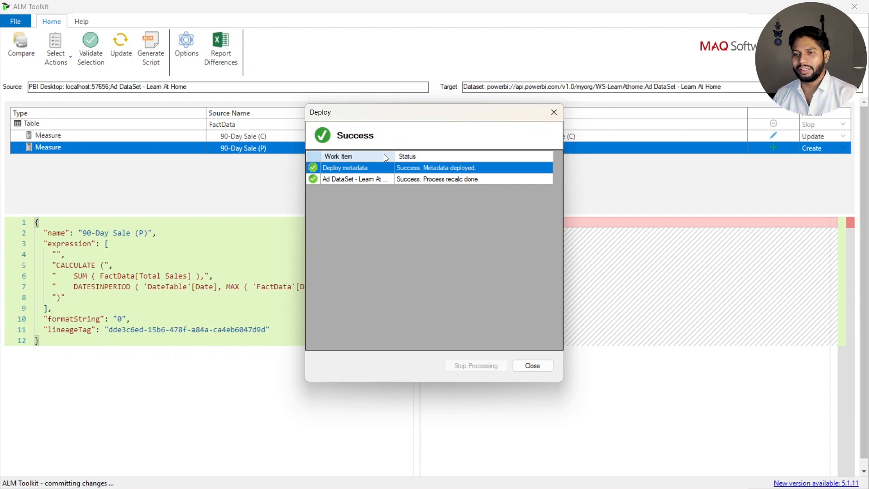
pyautogui.click(533, 365)
pyautogui.click(457, 295)
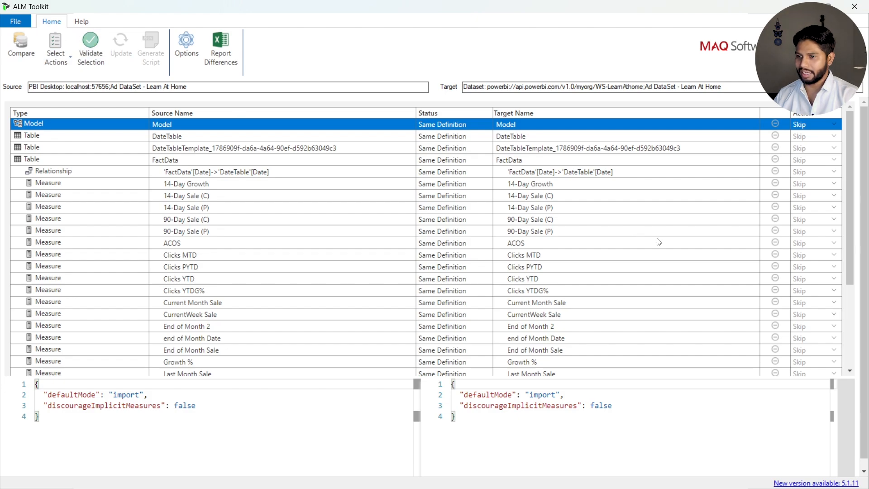
# Look through the refreshed comparison of all model objects and try to hide the skipped ones with the same definition
pyautogui.scroll(-5, 657, 241)
pyautogui.scroll(5, 657, 241)
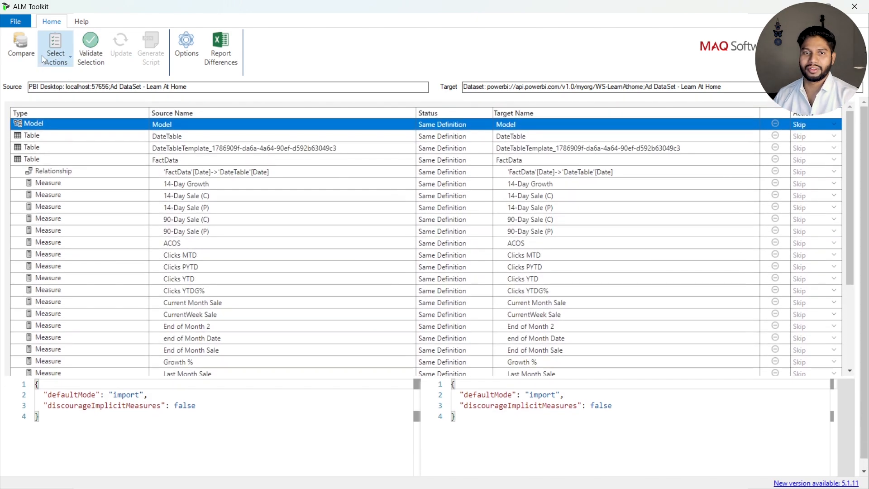
pyautogui.click(54, 53)
pyautogui.click(116, 87)
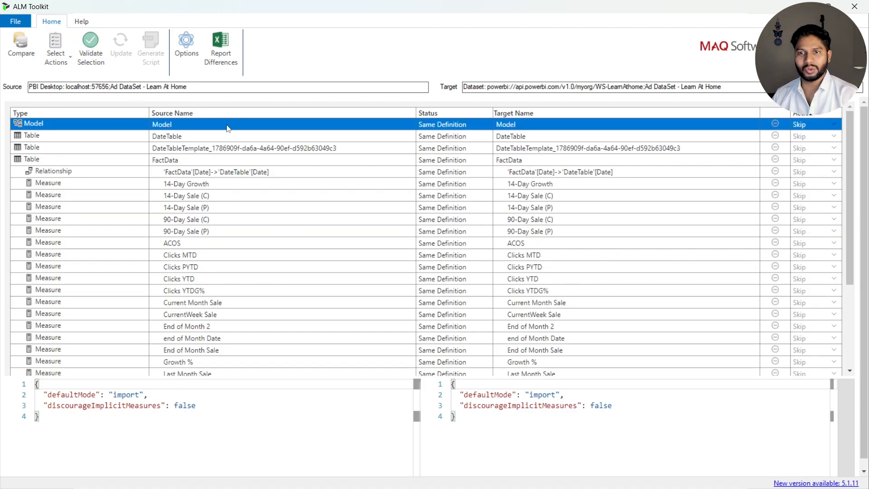
# Export the comparison differences to an Excel report, collapse the tall formula bar, and look across the source and target columns
pyautogui.click(224, 46)
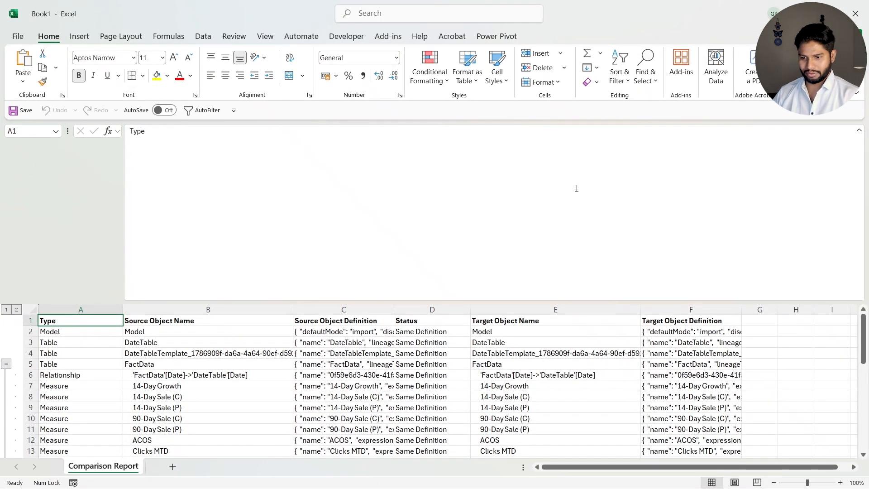
pyautogui.click(361, 374)
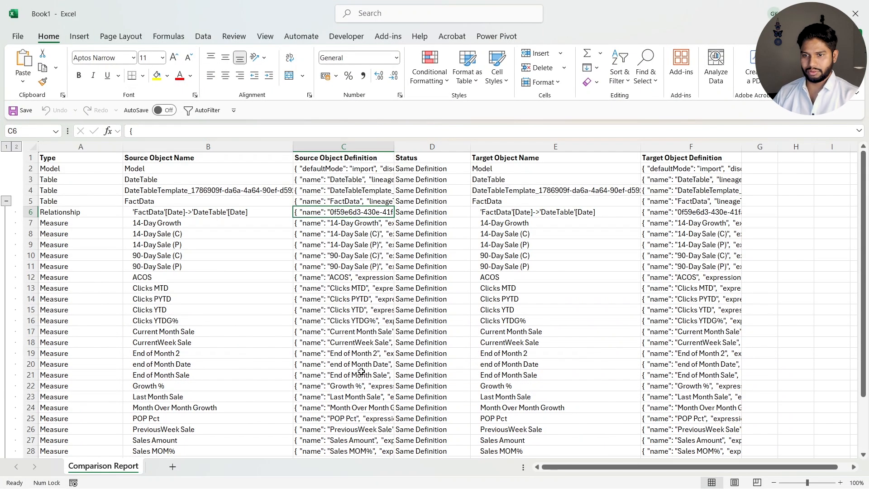
pyautogui.press('Up')
pyautogui.press('Up')
pyautogui.press('Up')
pyautogui.press('Up')
pyautogui.press('Right')
pyautogui.press('Right')
pyautogui.press('Right')
pyautogui.press('Right')
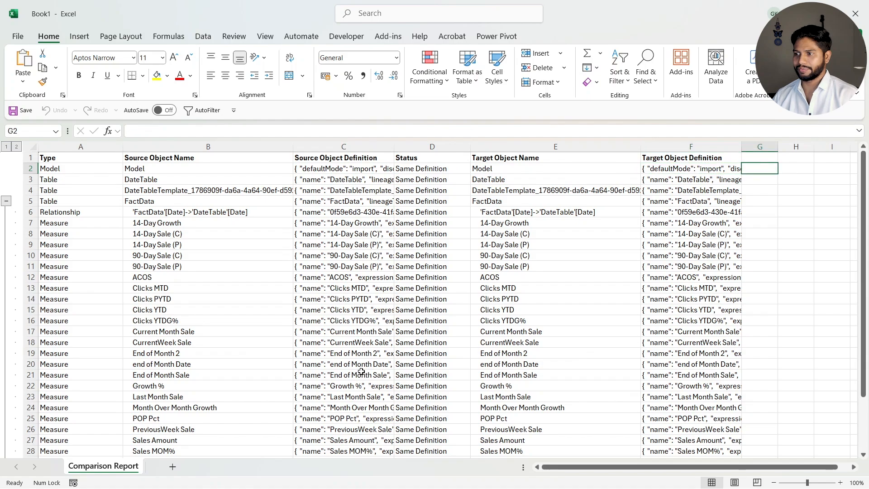
# Examine the full source object definition of the 14-Day Growth measure in cell C7 without changing it
pyautogui.press('Left')
pyautogui.press('Left')
pyautogui.press('Left')
pyautogui.press('Left')
pyautogui.press('Left')
pyautogui.press('Down')
pyautogui.press('Down')
pyautogui.press('Down')
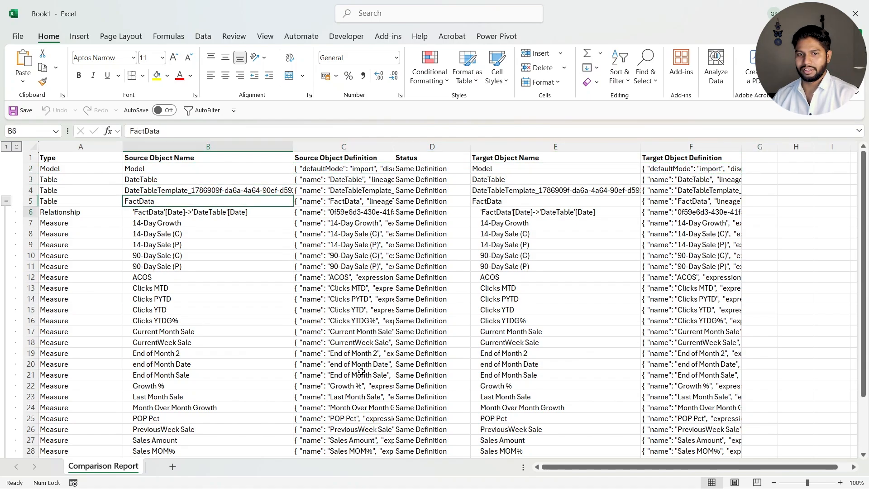
pyautogui.press('Down')
pyautogui.press('Down')
pyautogui.press('Right')
pyautogui.press('F2')
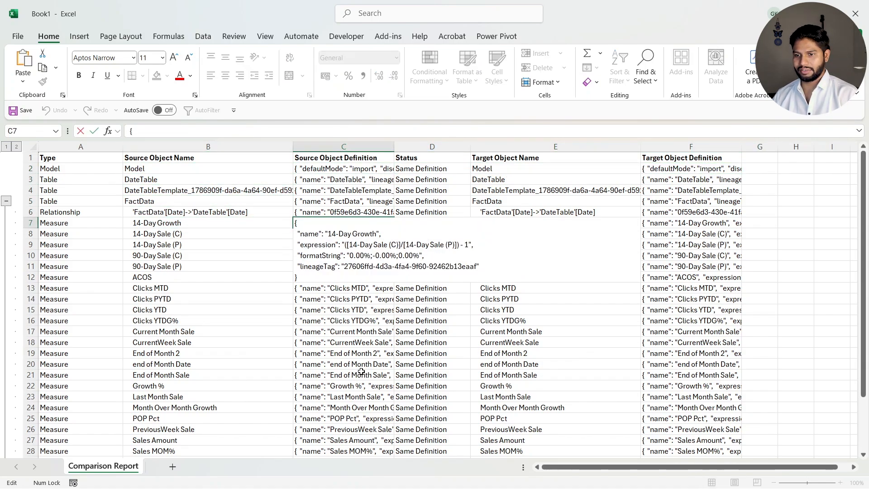
pyautogui.press('Escape')
# Examine the full target object definition of the 14-Day Growth measure in cell F7 without changing it, and close the report
pyautogui.press('Right')
pyautogui.press('Right')
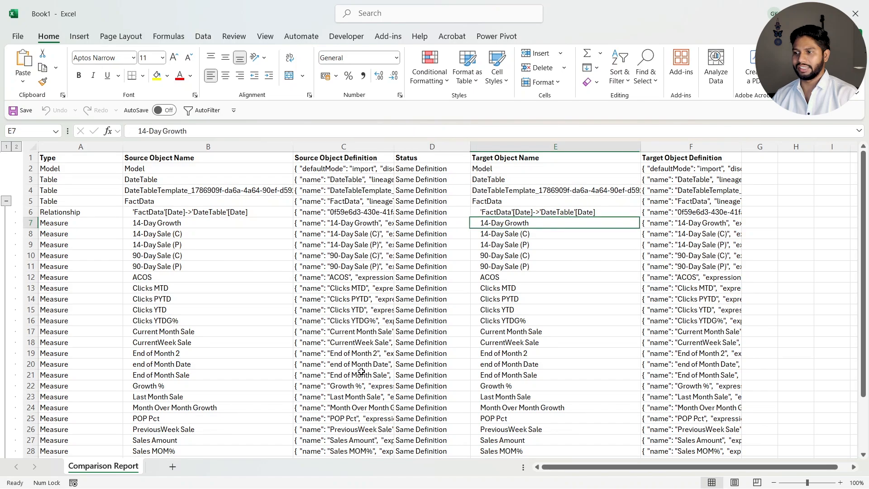
pyautogui.press('Right')
pyautogui.press('F2')
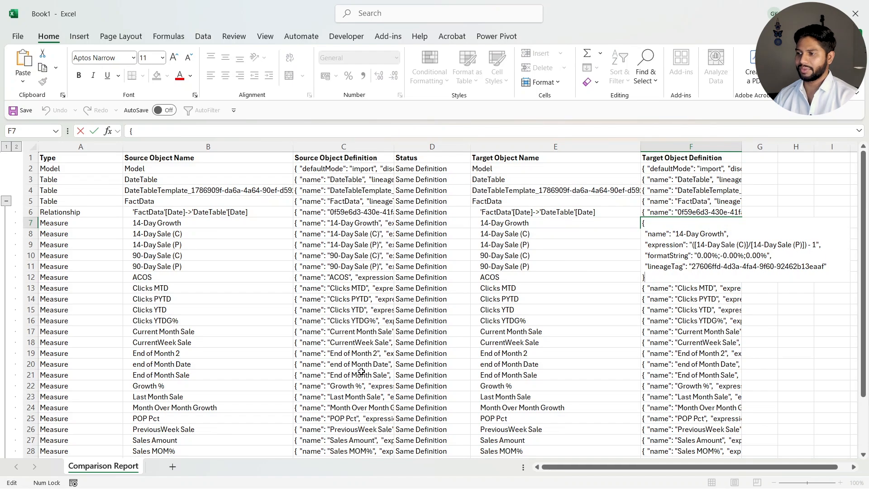
pyautogui.press('Up')
pyautogui.press('Up')
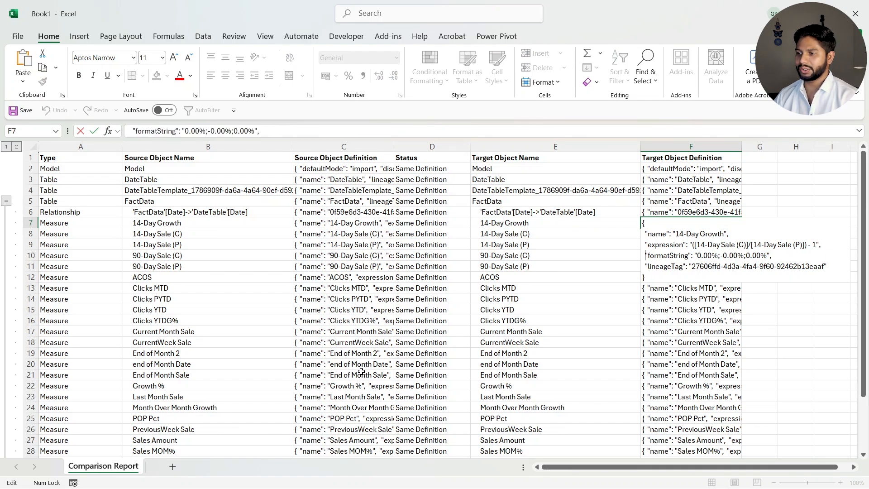
pyautogui.press('Down')
pyautogui.press('Escape')
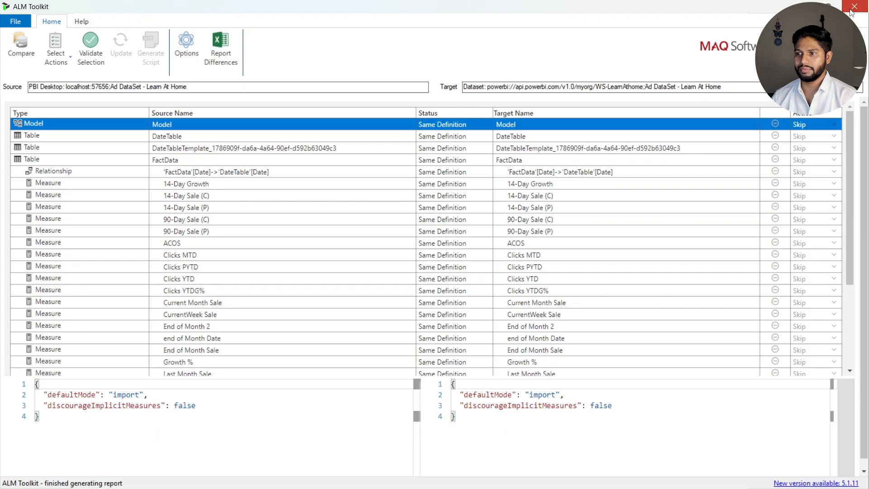
pyautogui.click(851, 12)
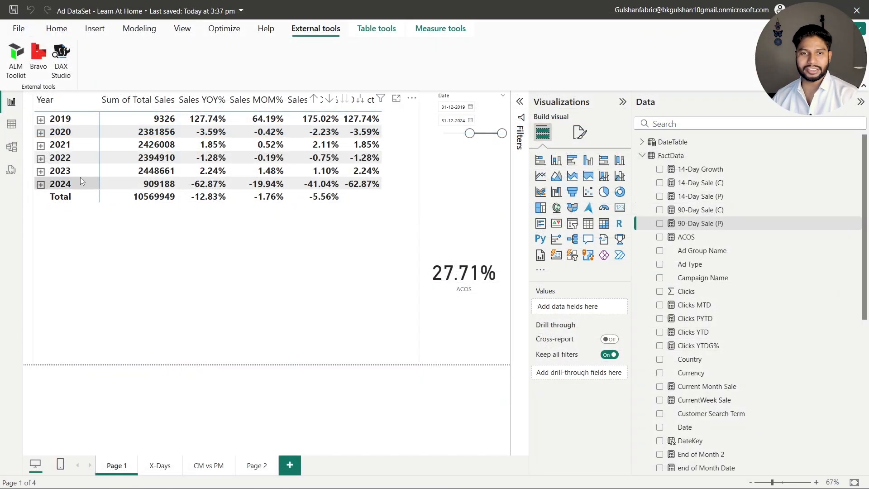
# In the Power BI Desktop model diagram, align DateTable beside FactData and make the Date relationship between them inactive
pyautogui.click(12, 147)
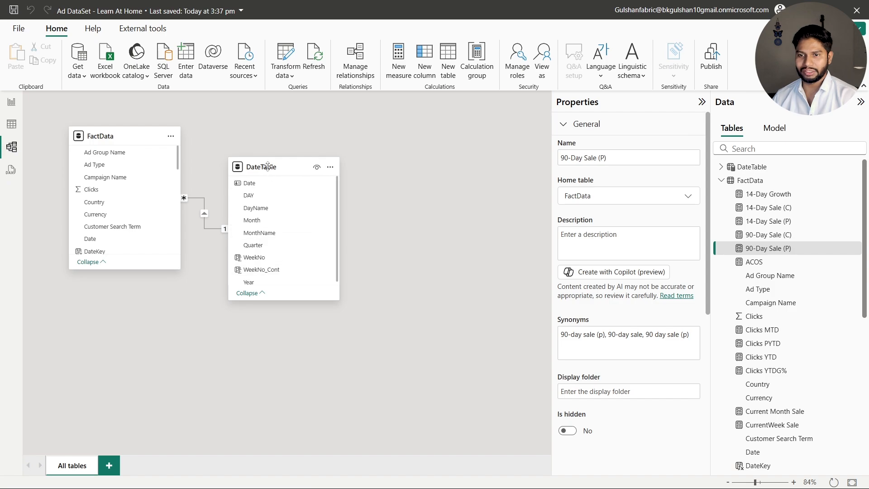
pyautogui.moveTo(267, 167); pyautogui.dragTo(337, 136)
pyautogui.rightClick(239, 201)
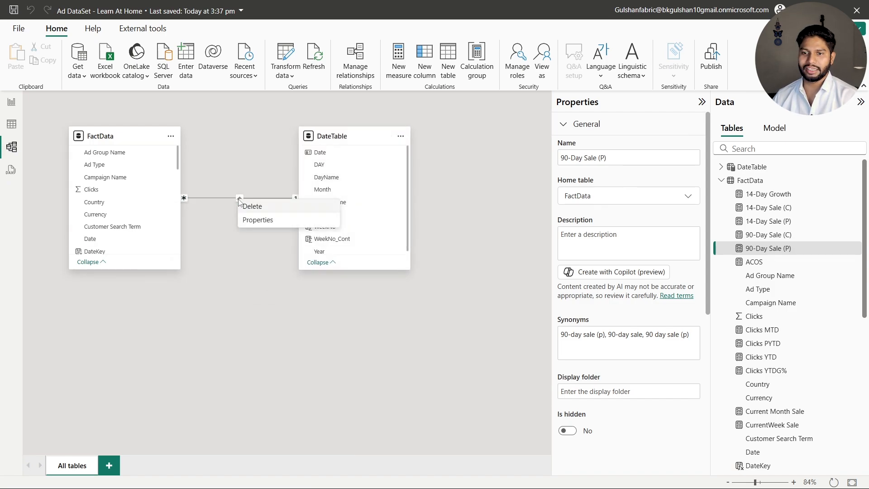
pyautogui.click(256, 222)
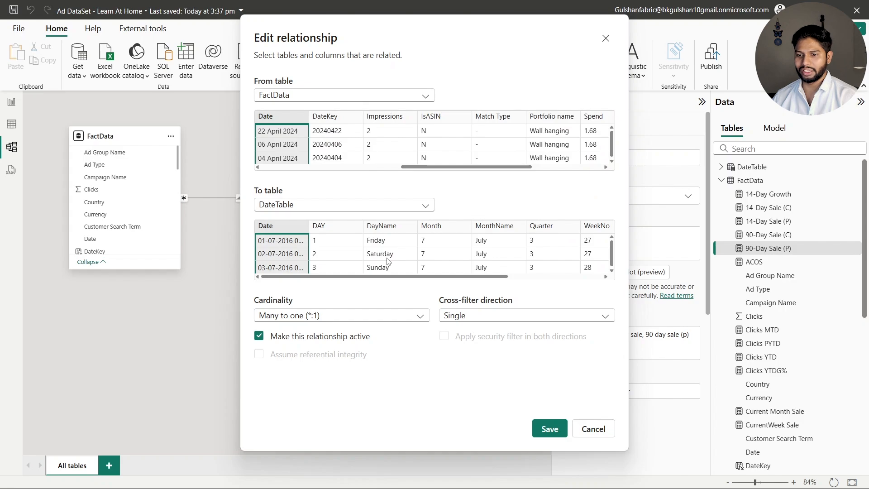
pyautogui.click(321, 337)
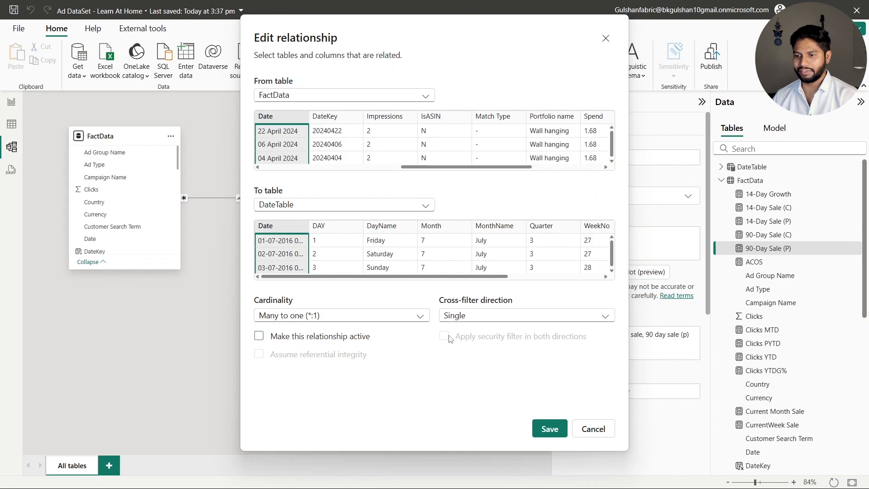
pyautogui.click(550, 429)
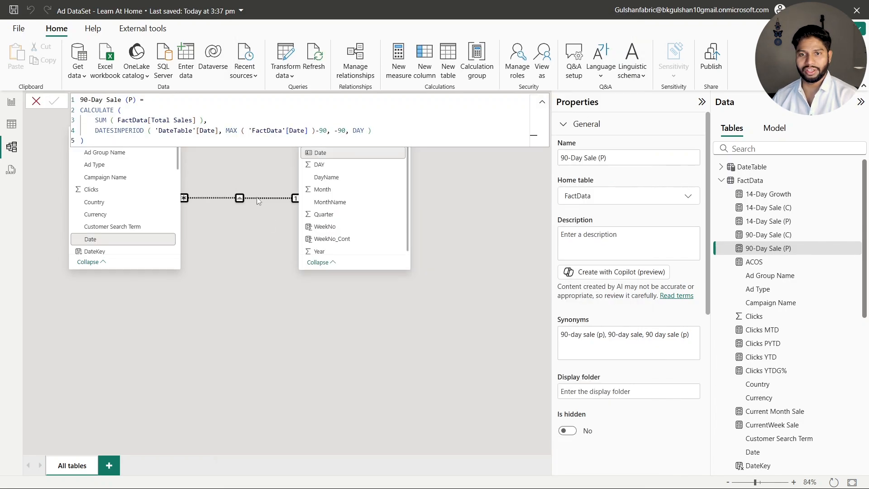
# Return to the report page, launch ALM Toolkit, and compare the Power BI Desktop model with "Ad DataSet - Learn At Home" in WS-LearnAthome
pyautogui.click(12, 103)
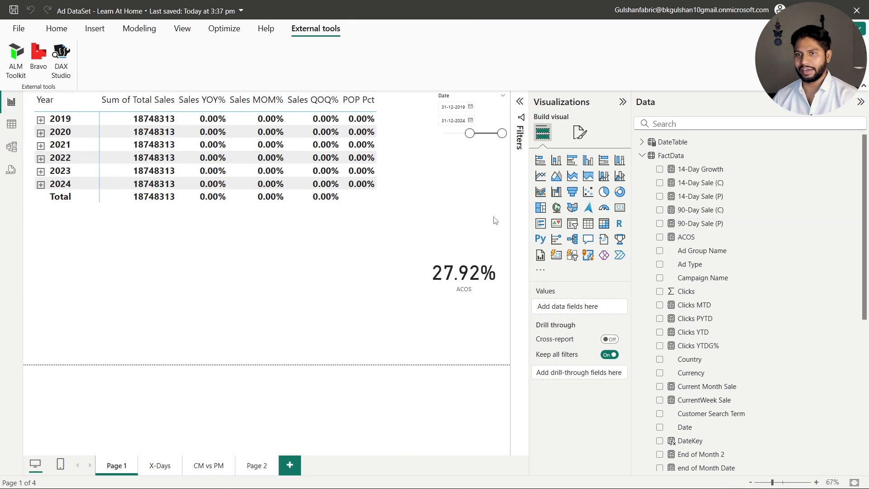
pyautogui.click(16, 57)
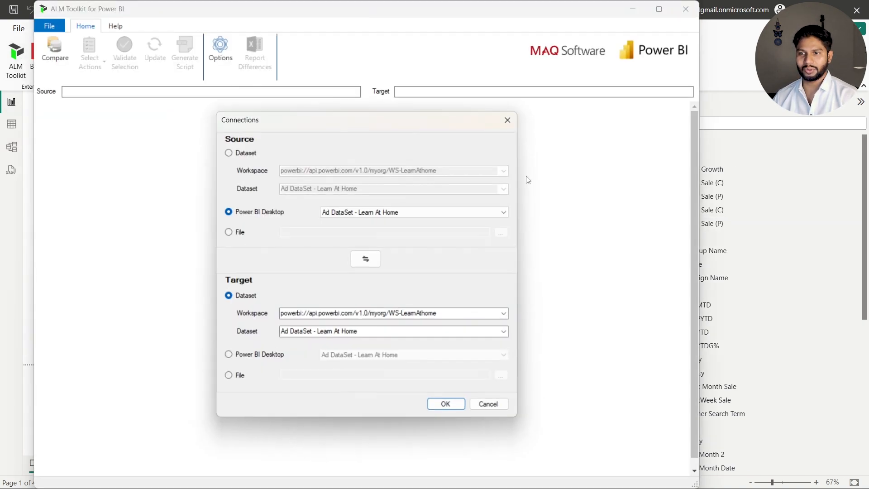
pyautogui.click(445, 404)
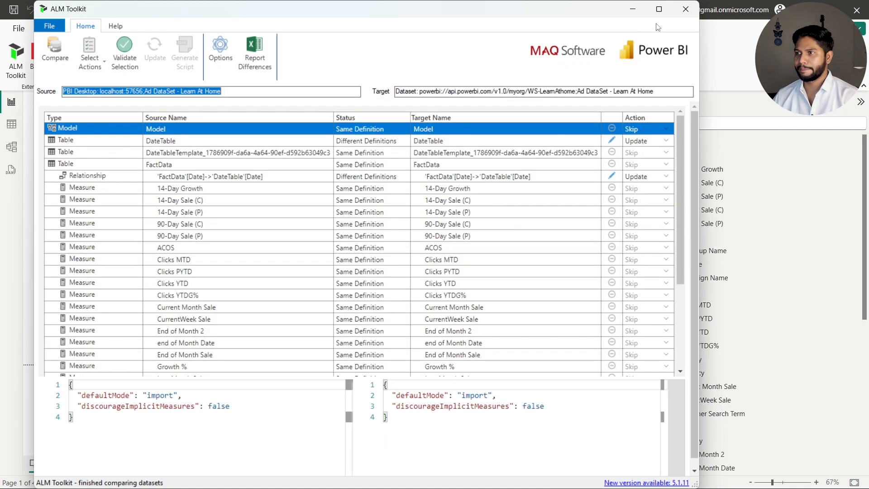
# Maximize the comparison window, select DateTable, and hide skipped objects that have the same definition
pyautogui.click(658, 9)
pyautogui.click(364, 139)
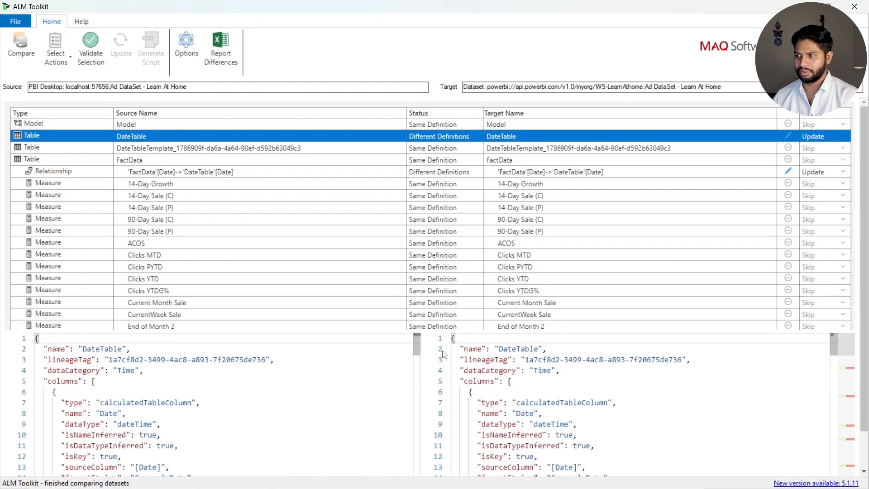
pyautogui.click(56, 53)
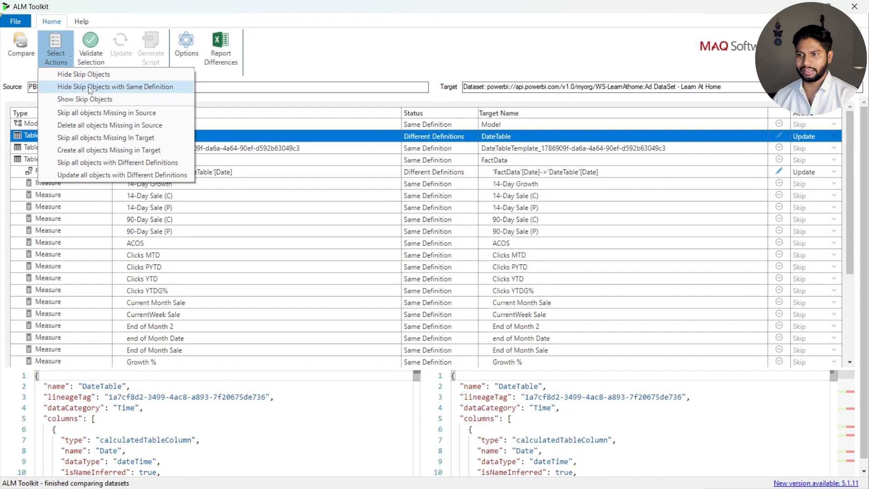
pyautogui.click(95, 87)
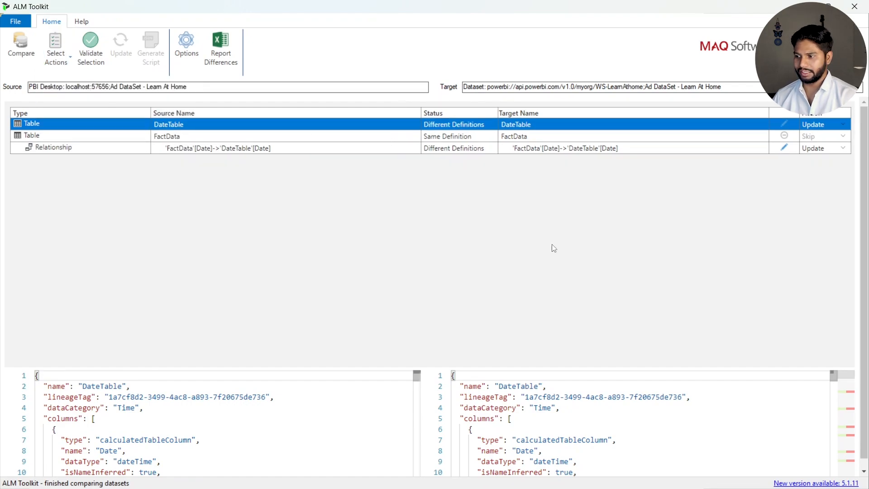
# Examine the source and target definition differences for DateTable and for the Date relationship between FactData and DateTable
pyautogui.moveTo(445, 368); pyautogui.dragTo(452, 201)
pyautogui.scroll(-5, 671, 300)
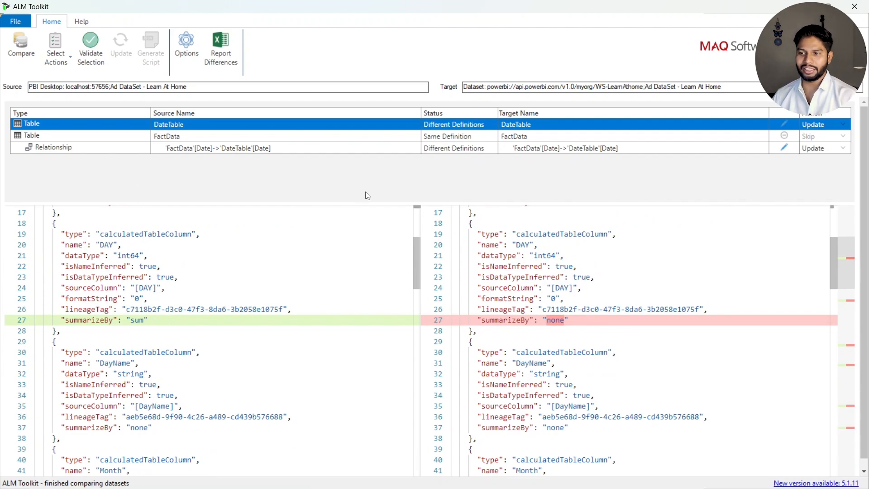
pyautogui.moveTo(440, 205); pyautogui.dragTo(441, 226)
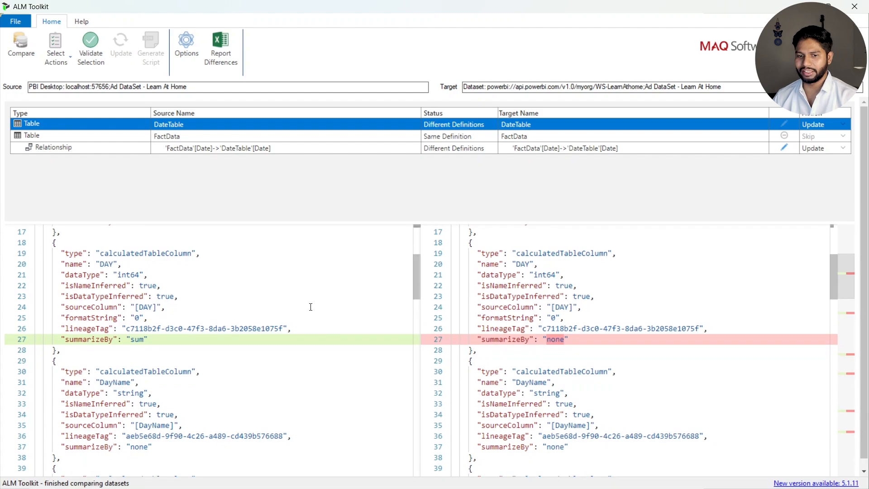
pyautogui.click(465, 152)
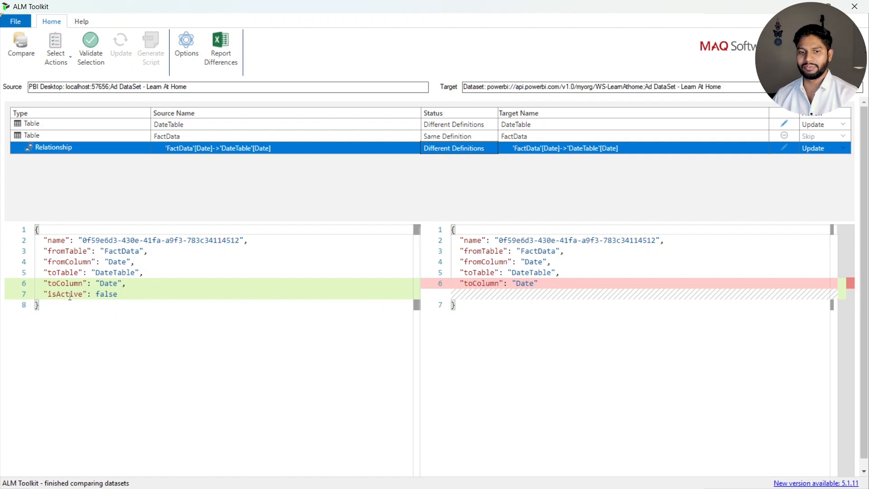
pyautogui.click(119, 295)
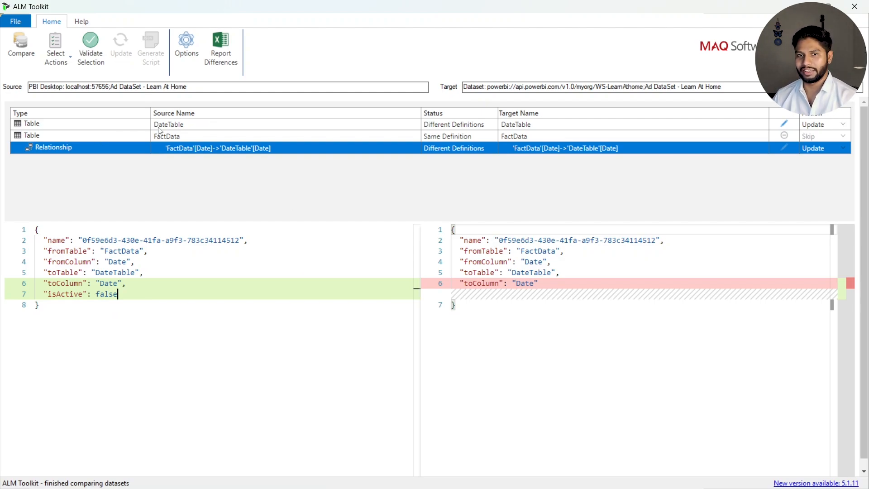
# Validate the selected DateTable and relationship changes, deploy them to the target dataset, and refresh the comparison
pyautogui.click(87, 53)
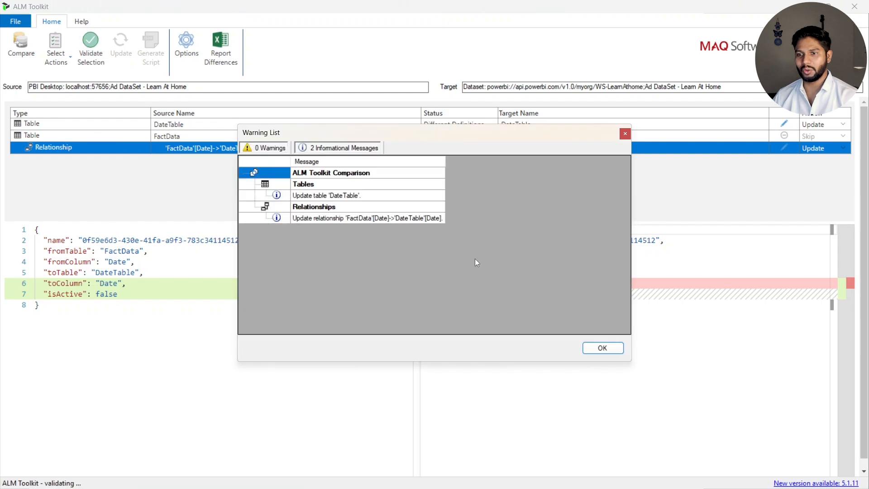
pyautogui.click(591, 348)
pyautogui.click(121, 45)
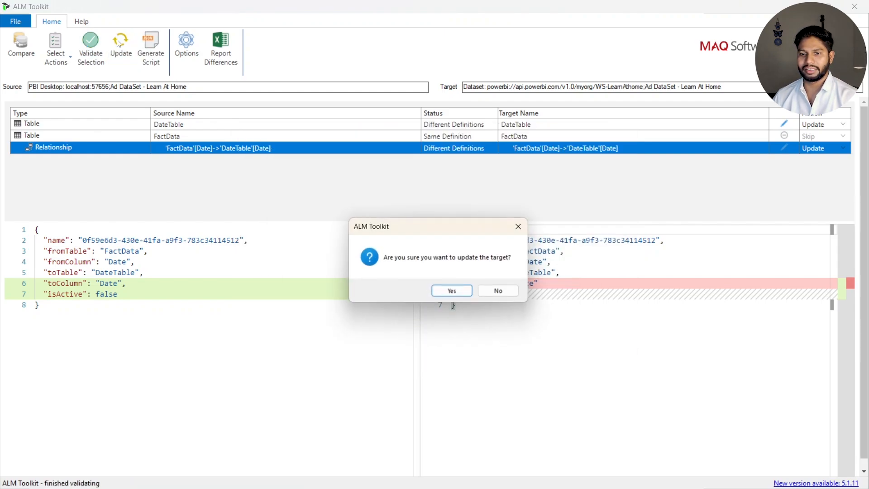
pyautogui.click(461, 294)
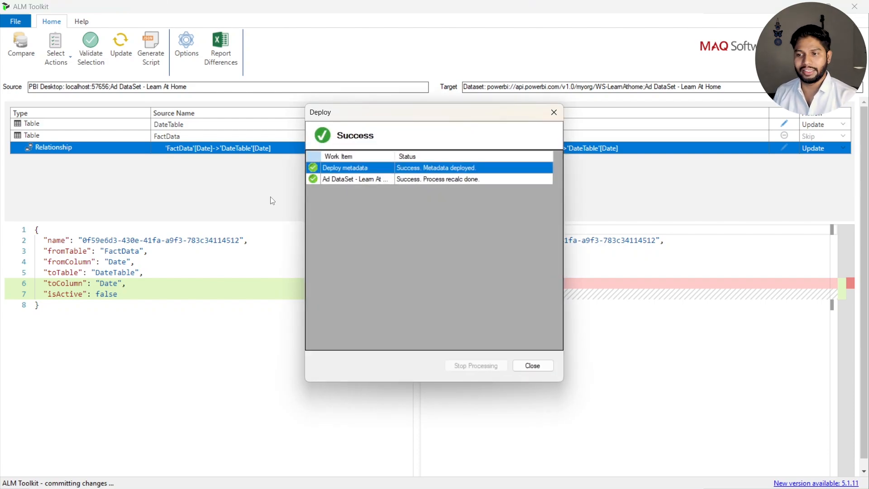
pyautogui.click(534, 365)
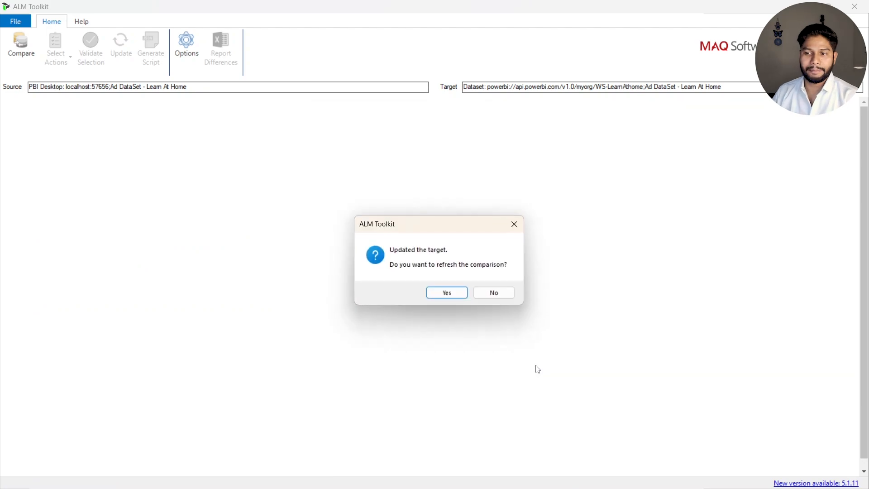
pyautogui.click(445, 295)
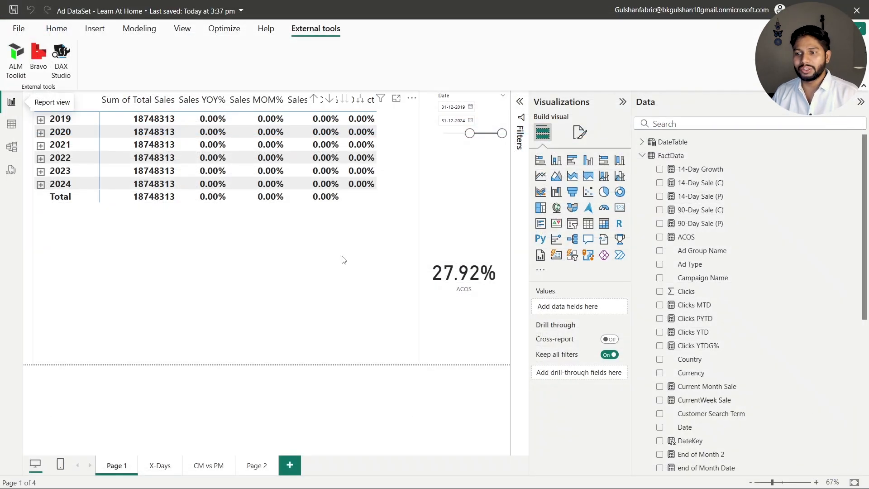
# Back in Power BI Desktop, make the yearly sales matrix on Page 1 slightly narrower and shorter
pyautogui.click(363, 306)
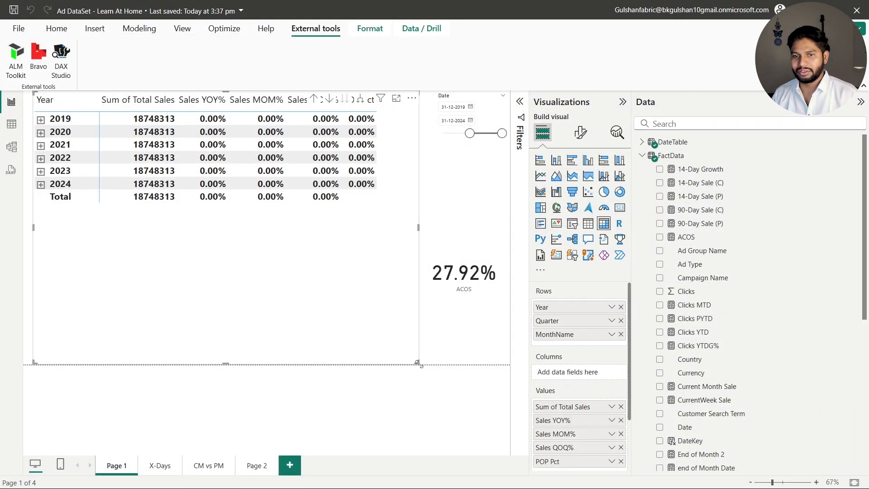
pyautogui.moveTo(418, 363); pyautogui.dragTo(393, 348)
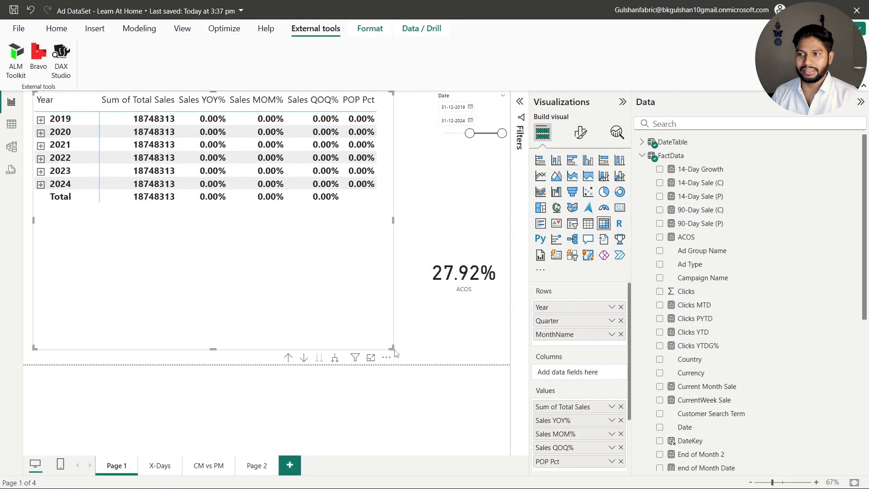